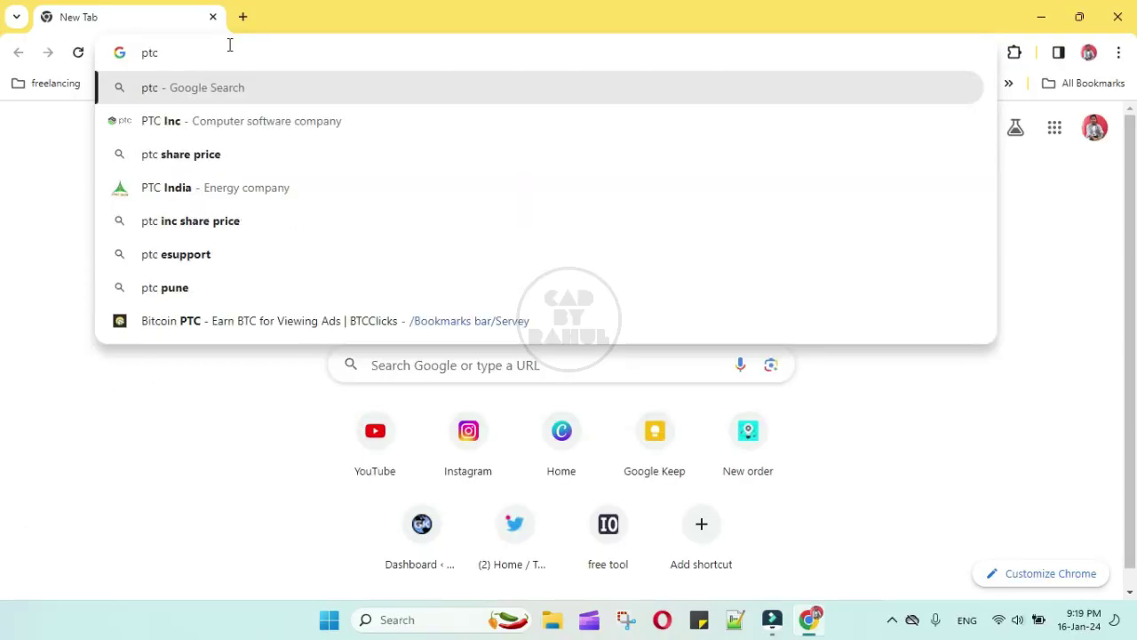
# Search Google for 'ptc creo student version download'
pyautogui.write('creo ')
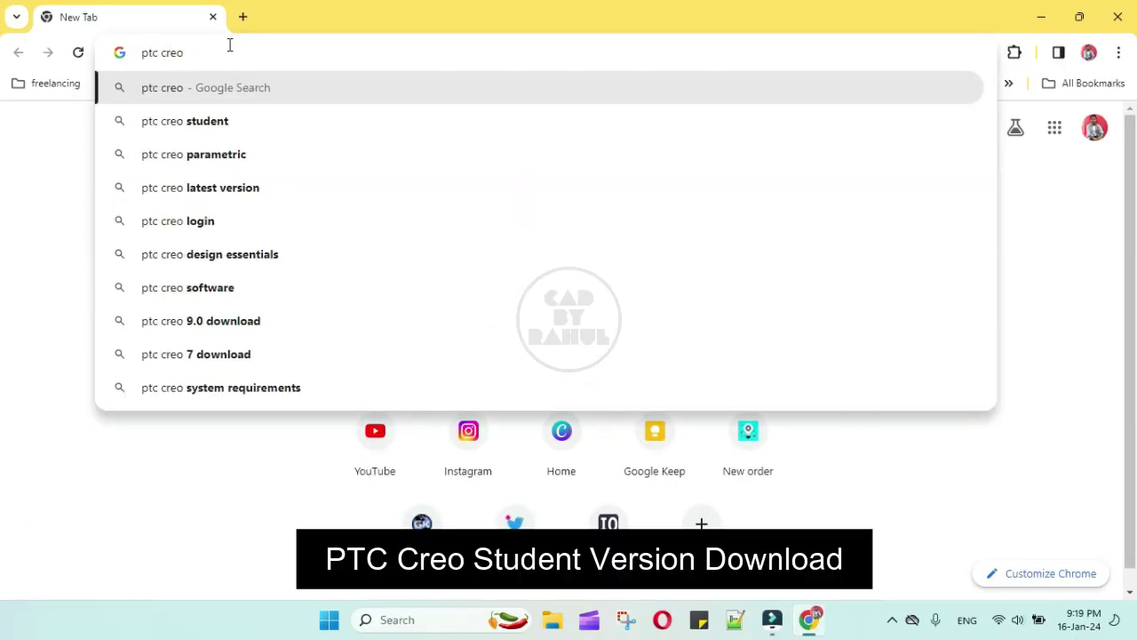
pyautogui.write('student')
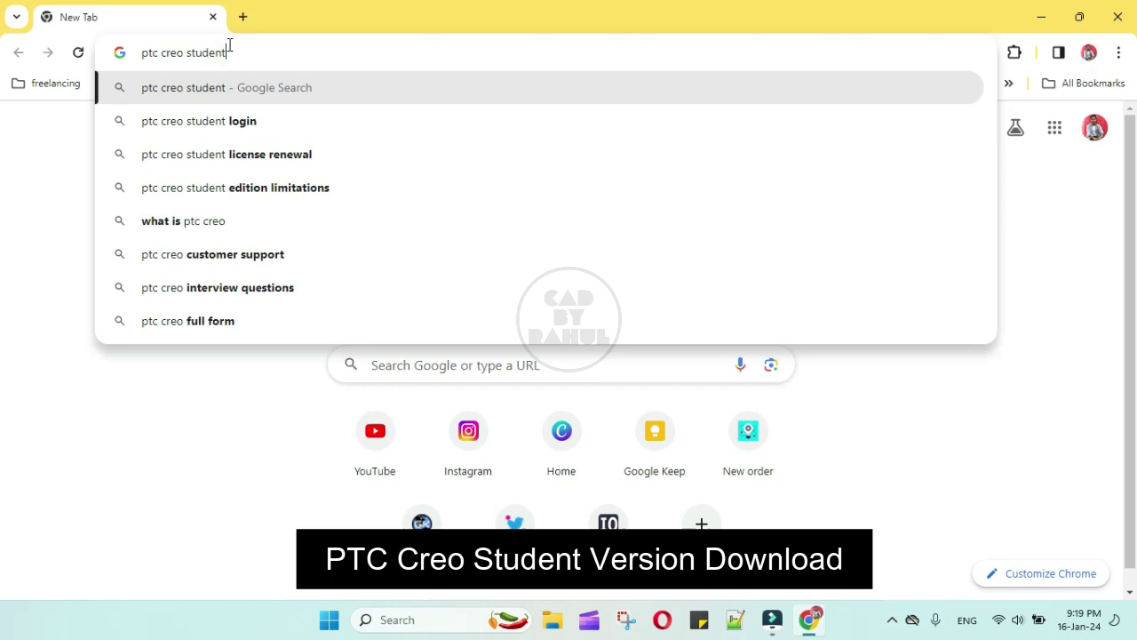
pyautogui.write(' versio')
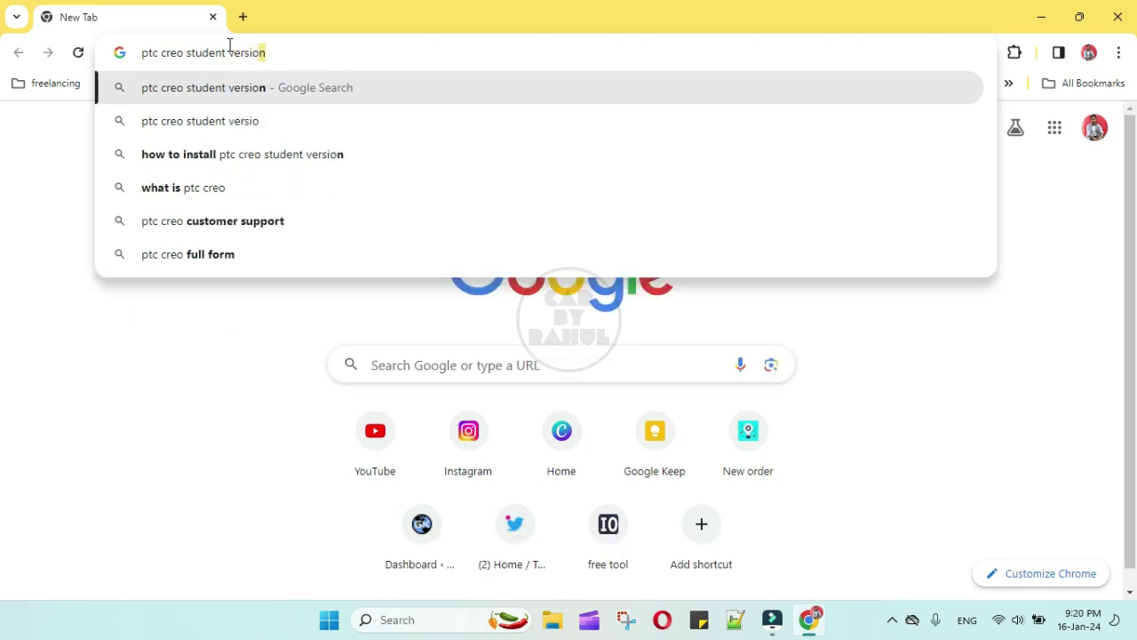
pyautogui.write('n')
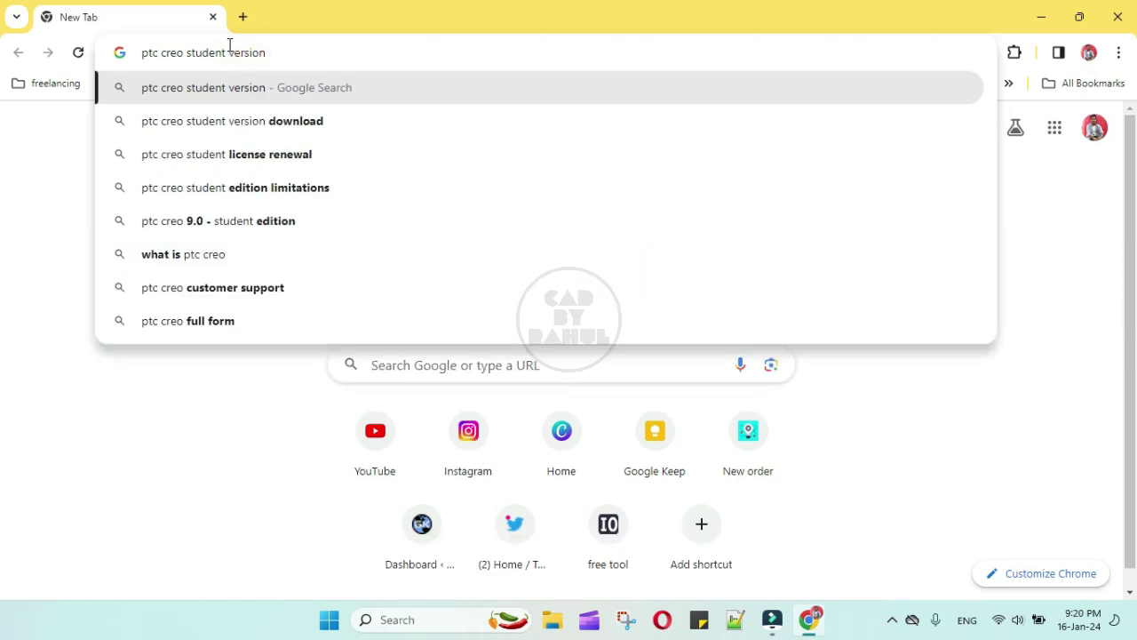
pyautogui.click(341, 123)
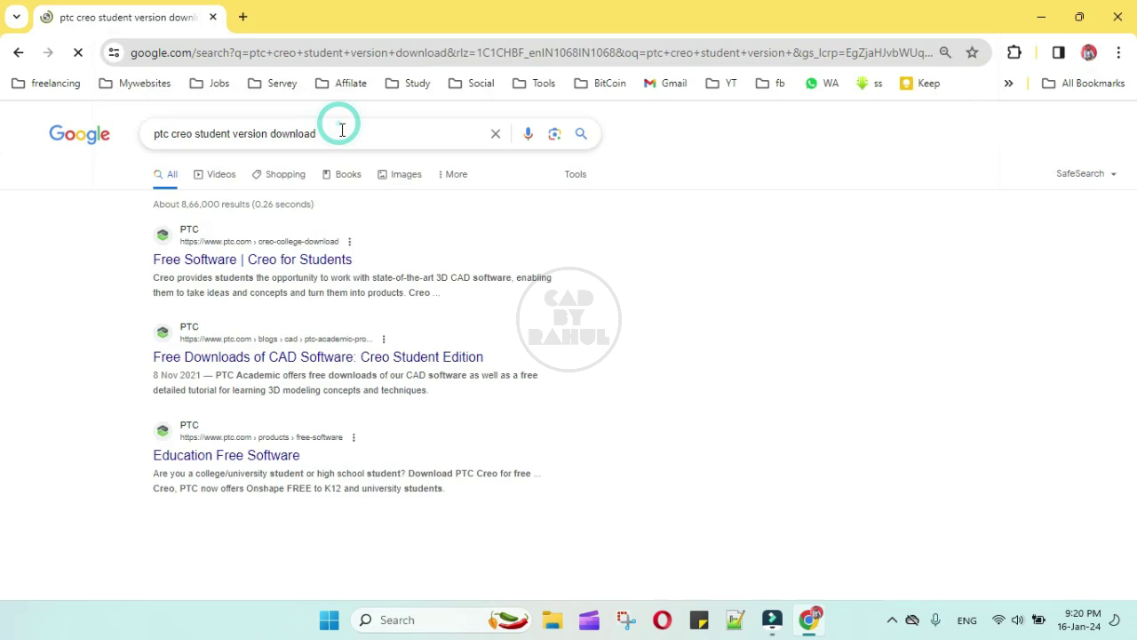
# Open the Creo for Students download form and enter the first and last name
pyautogui.click(290, 259)
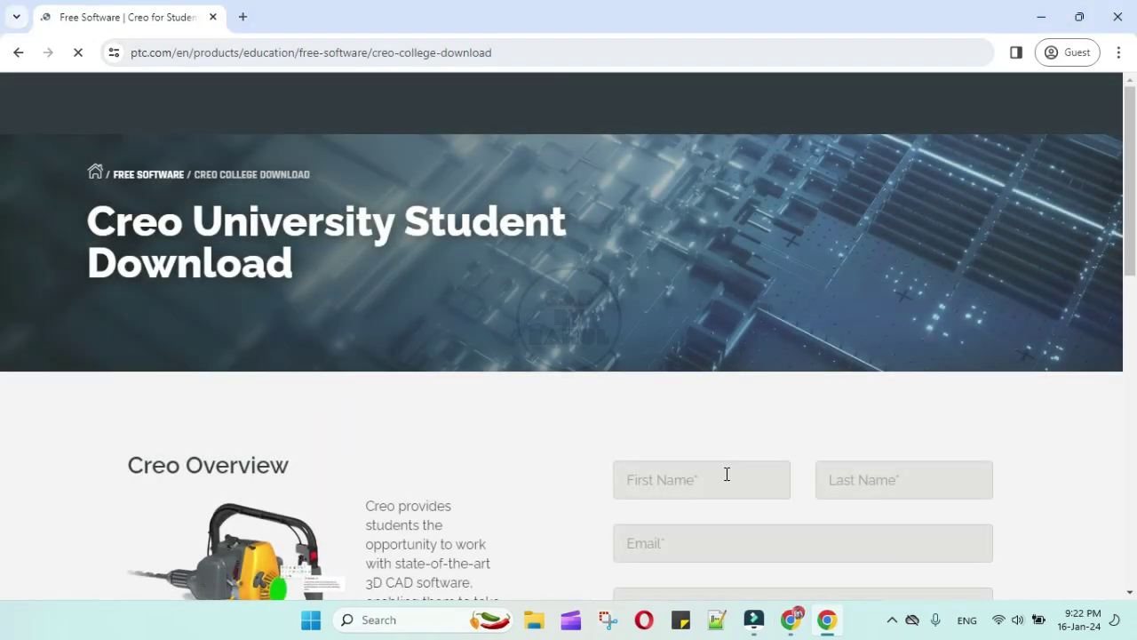
pyautogui.click(726, 474)
pyautogui.scroll(-3, 726, 477)
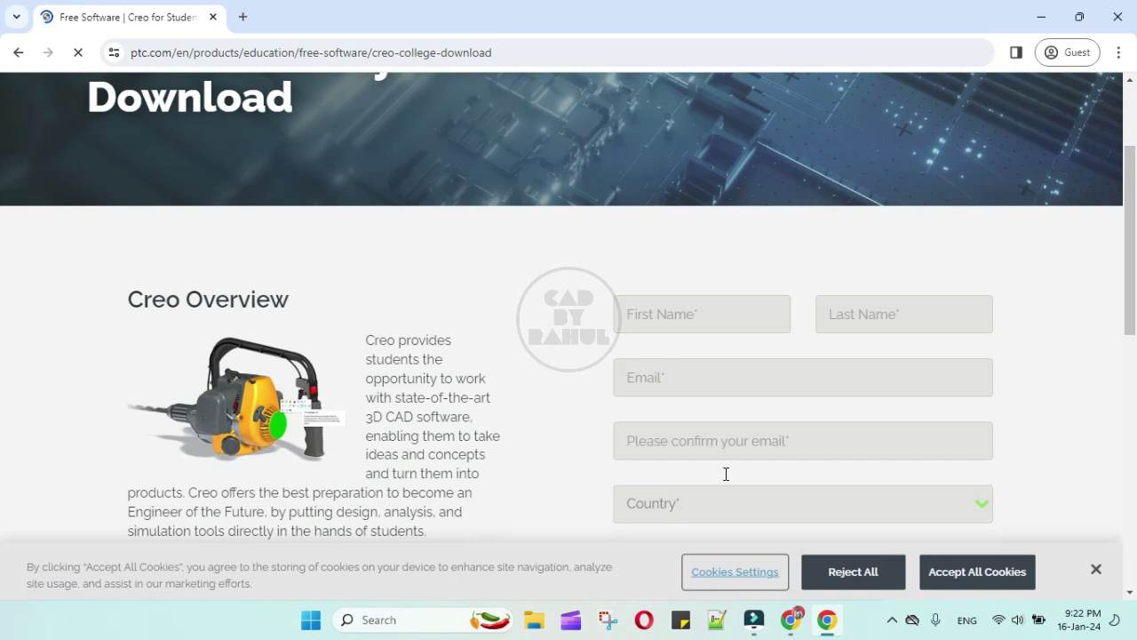
pyautogui.scroll(-1, 699, 325)
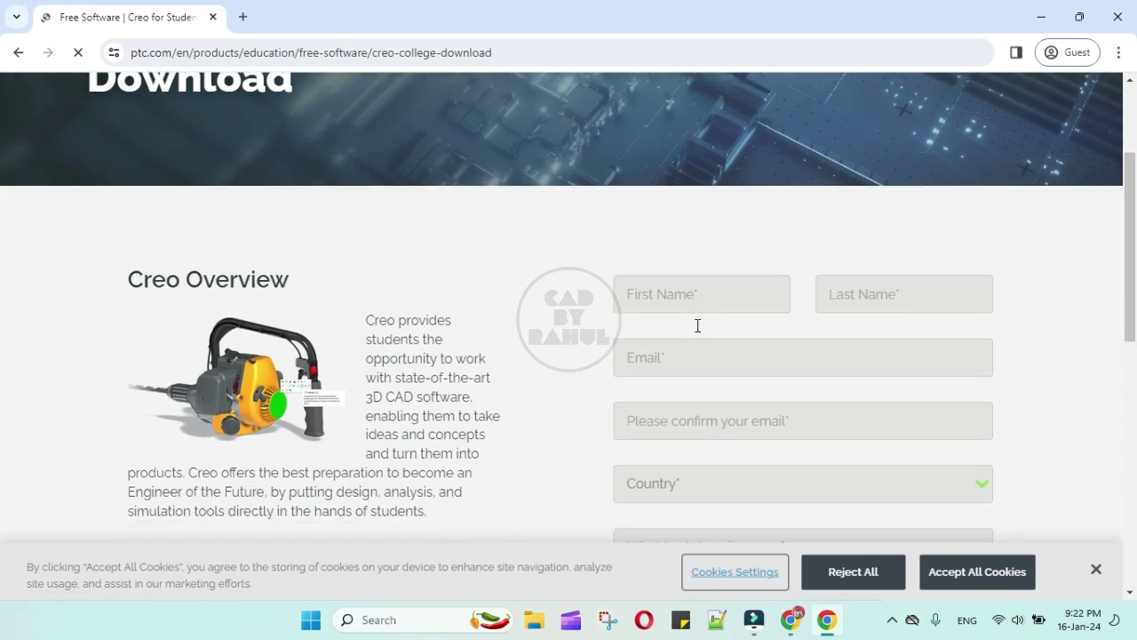
pyautogui.click(684, 229)
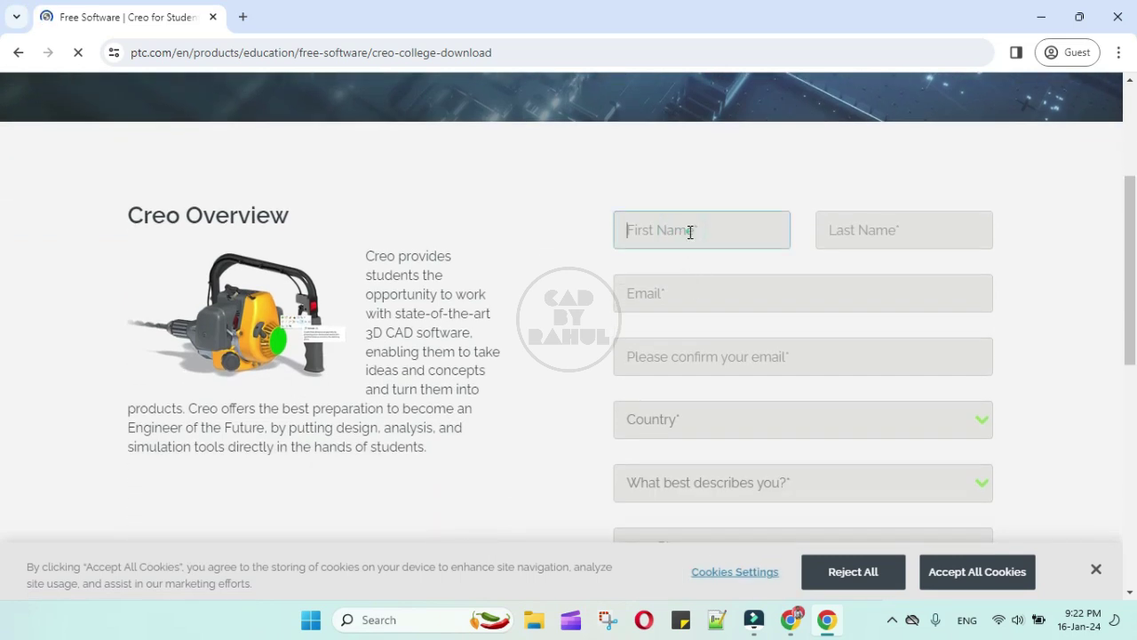
pyautogui.click(688, 230)
pyautogui.write('ABC')
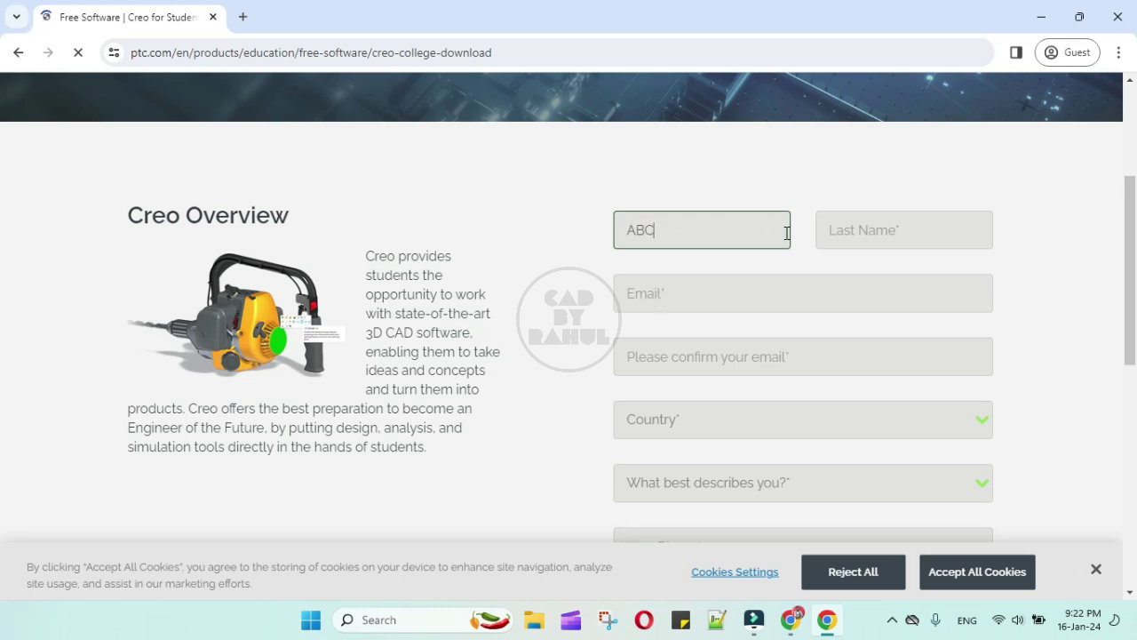
pyautogui.click(856, 229)
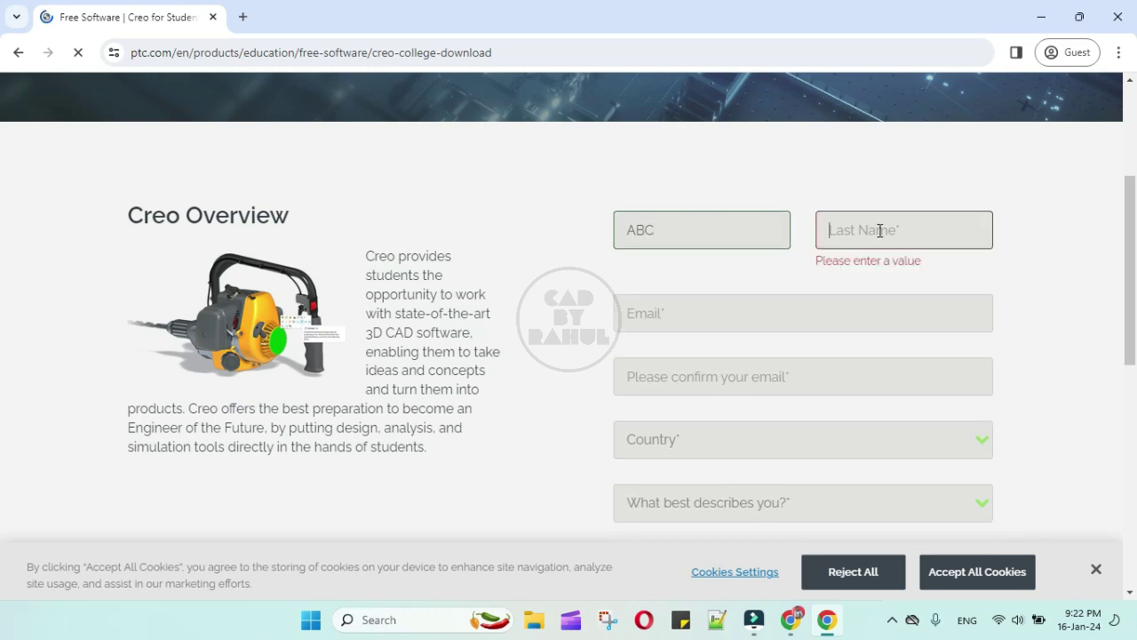
pyautogui.write('XYZ')
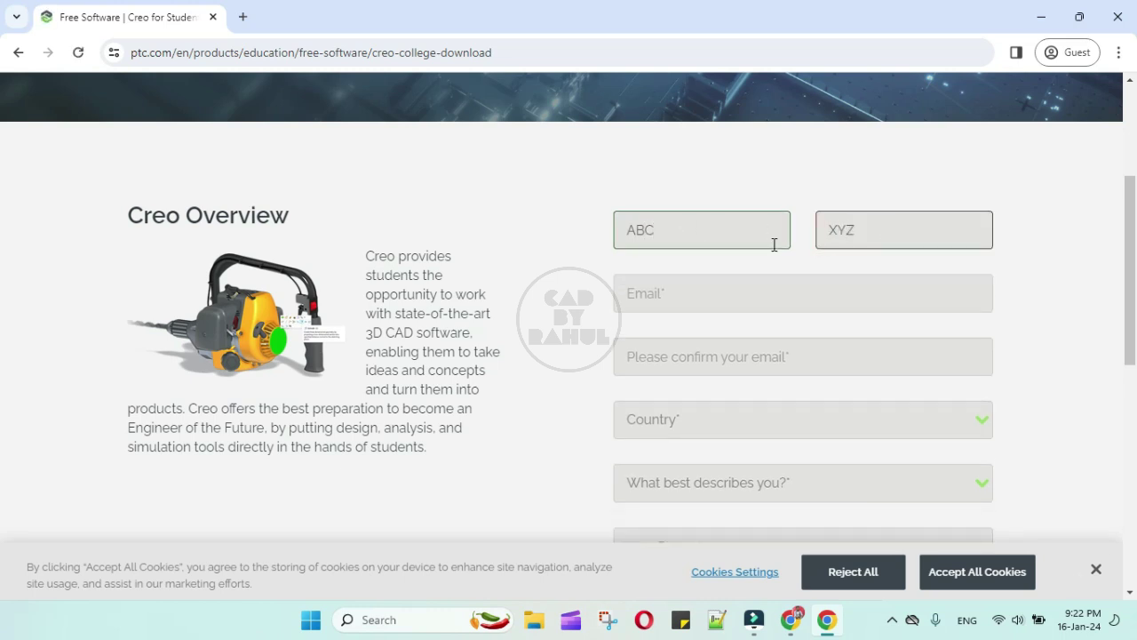
# Enter the e-mail address and confirm it in the second e-mail field
pyautogui.click(681, 297)
pyautogui.write('ABC@')
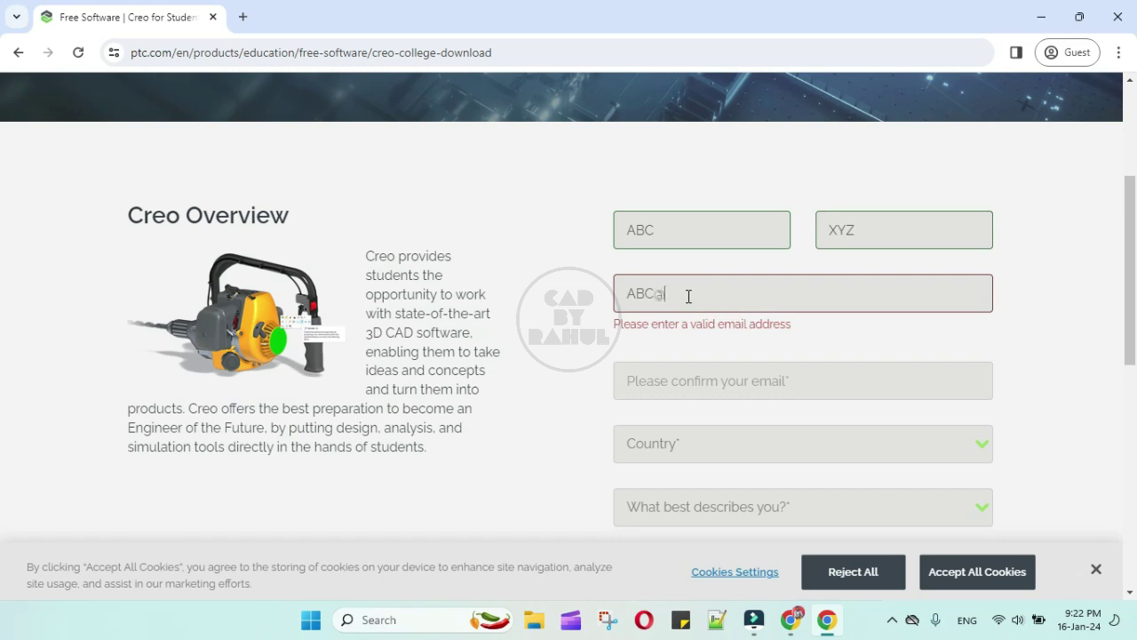
pyautogui.write('GMAIL')
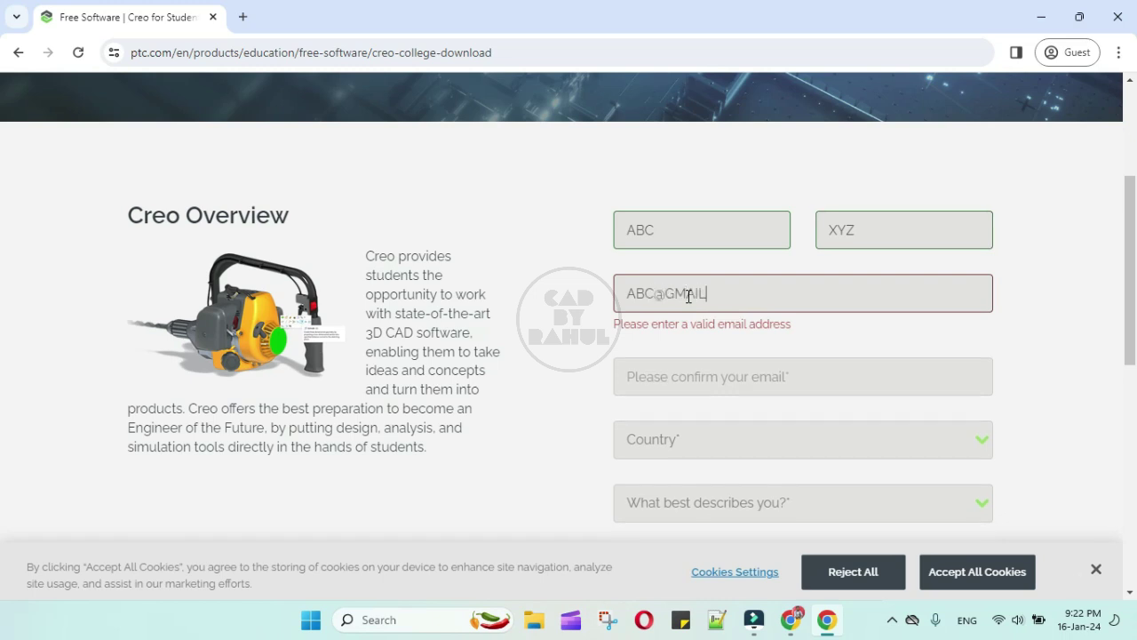
pyautogui.write('.COM')
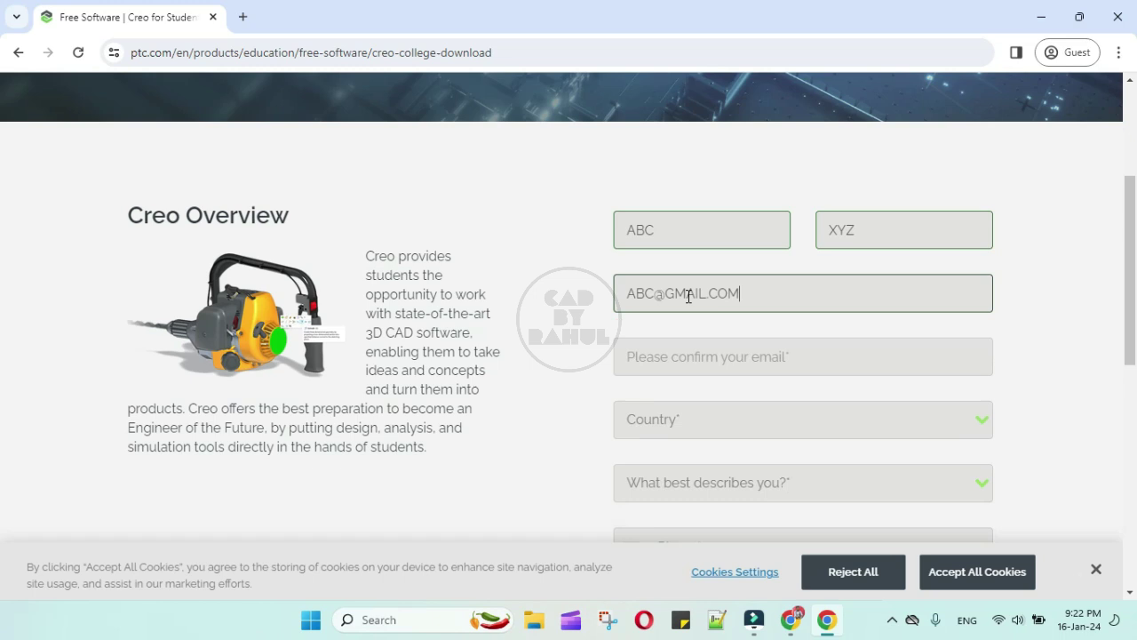
pyautogui.click(724, 354)
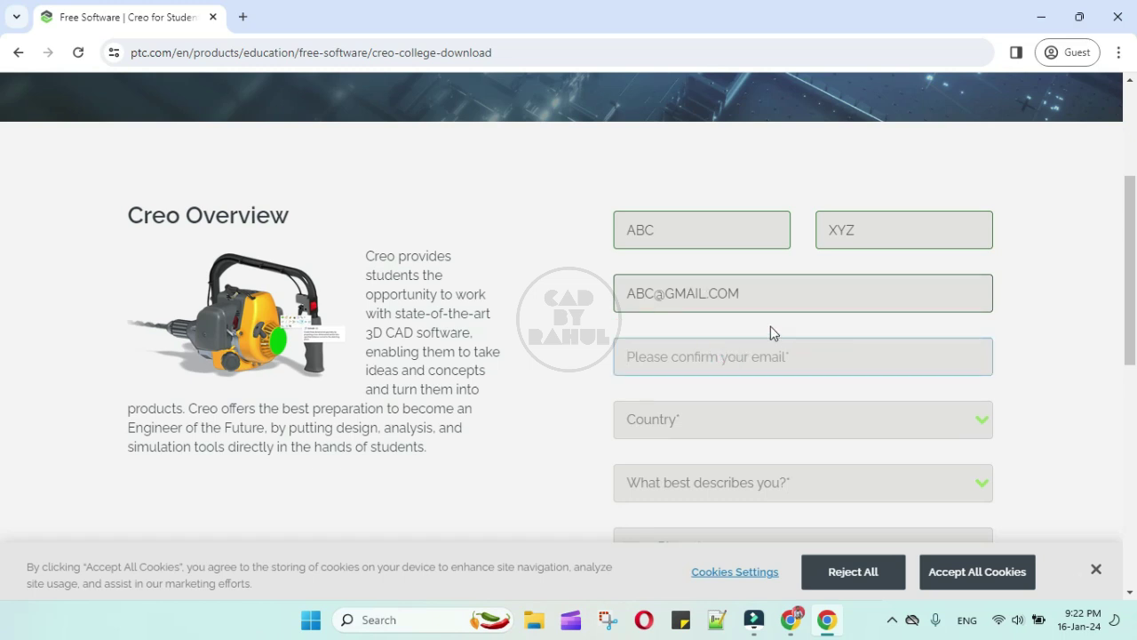
pyautogui.write('ABC')
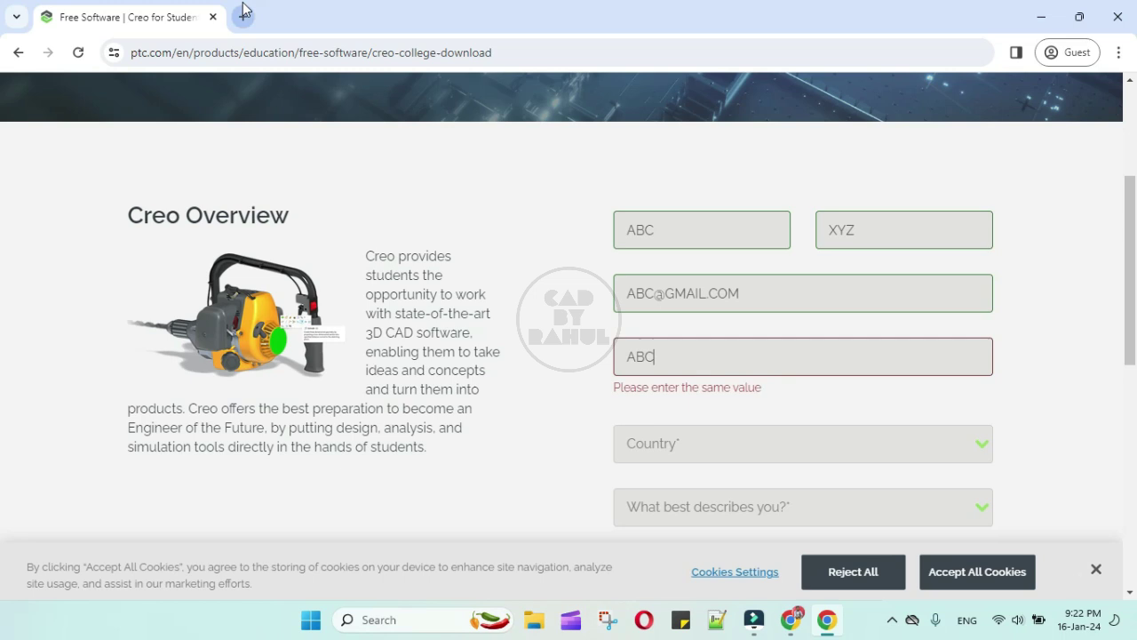
pyautogui.write('@GM')
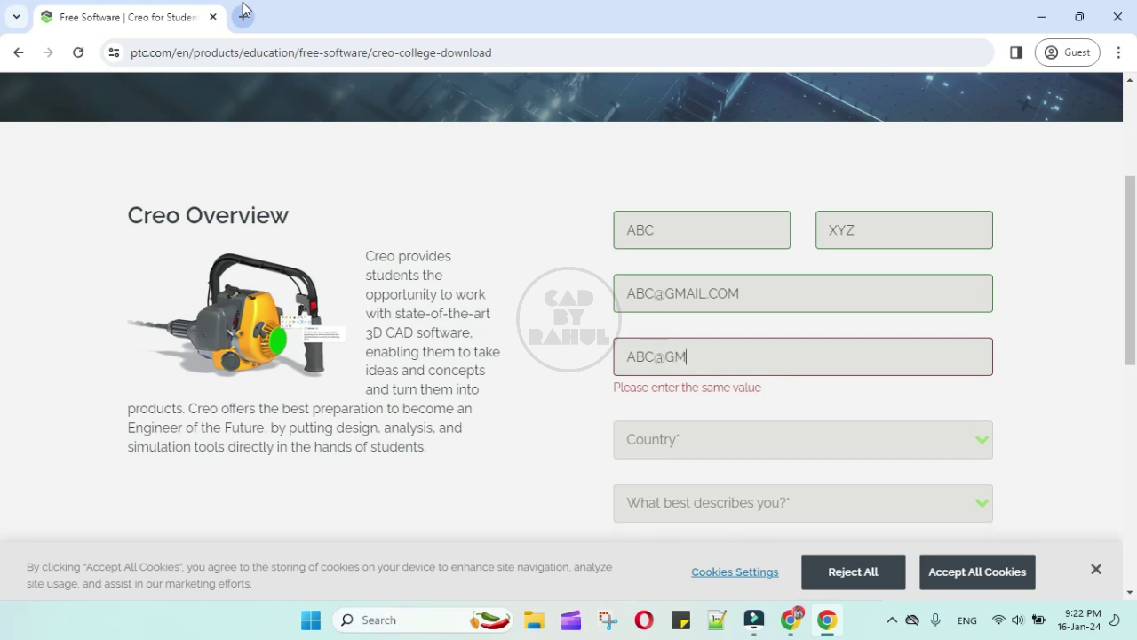
pyautogui.write('AIL.COM')
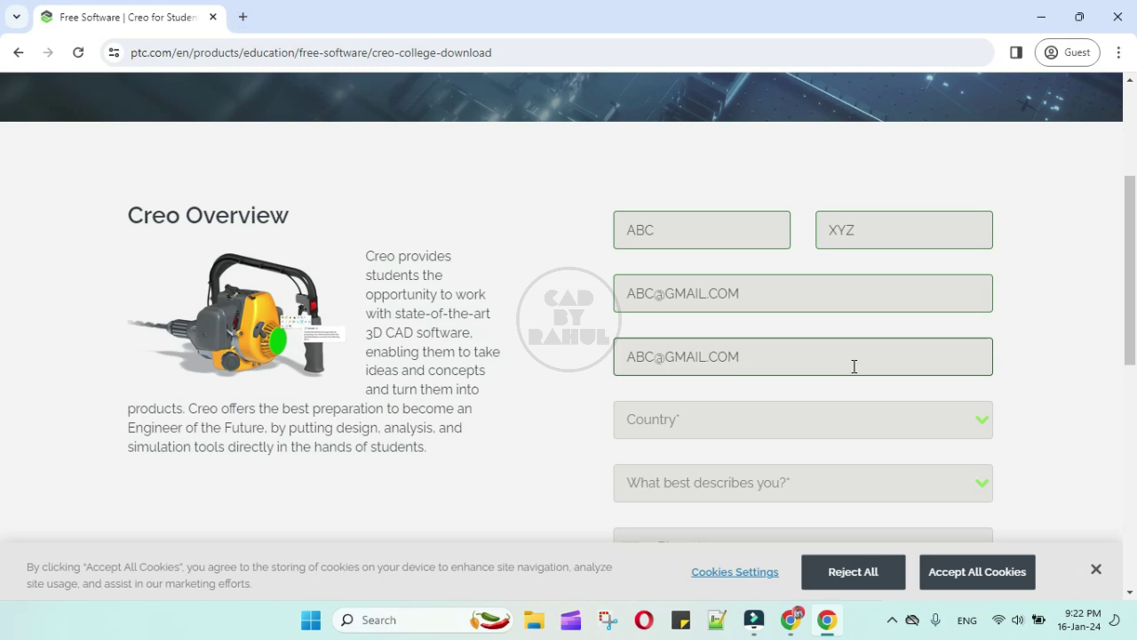
# Set country to India and role to College/University student, and enter the phone number
pyautogui.click(964, 423)
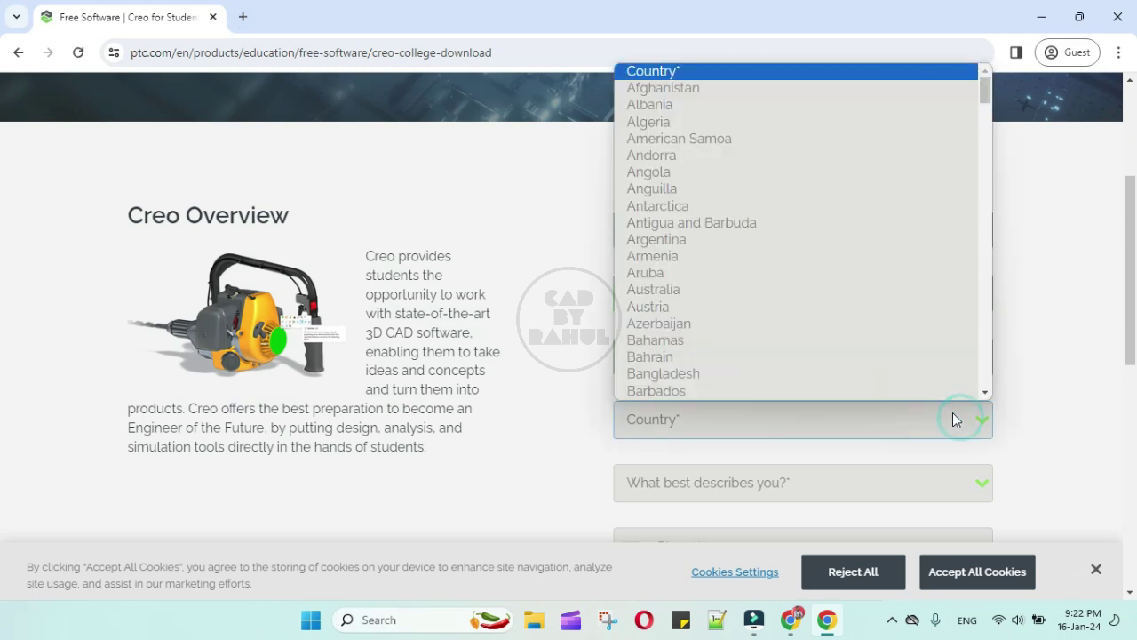
pyautogui.scroll(-15, 826, 293)
pyautogui.press('i')
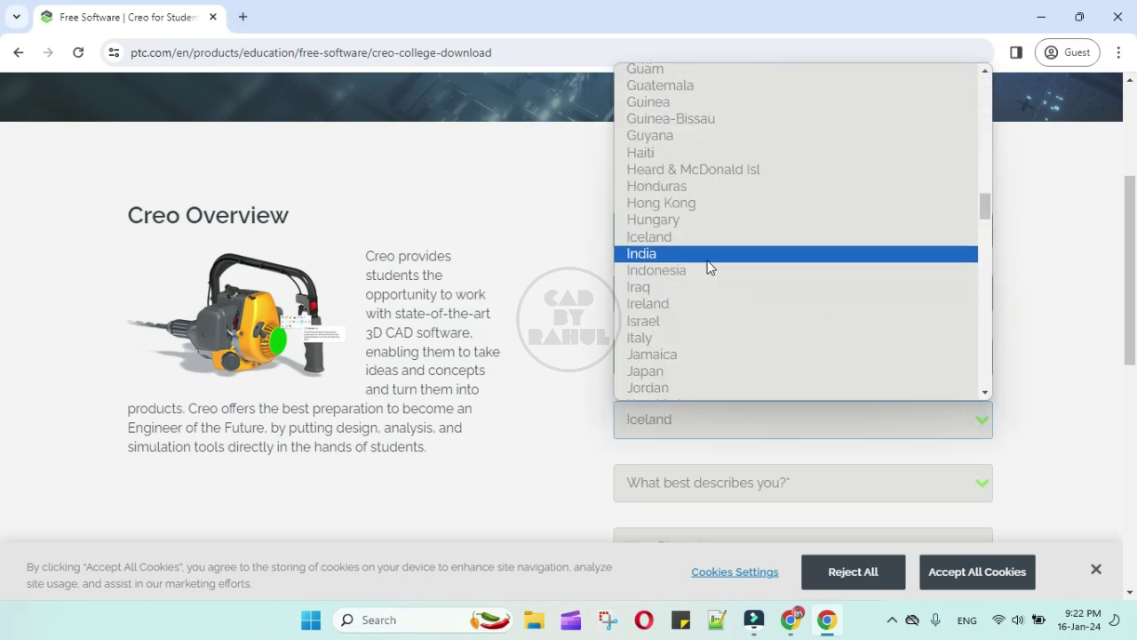
pyautogui.click(708, 257)
pyautogui.click(803, 480)
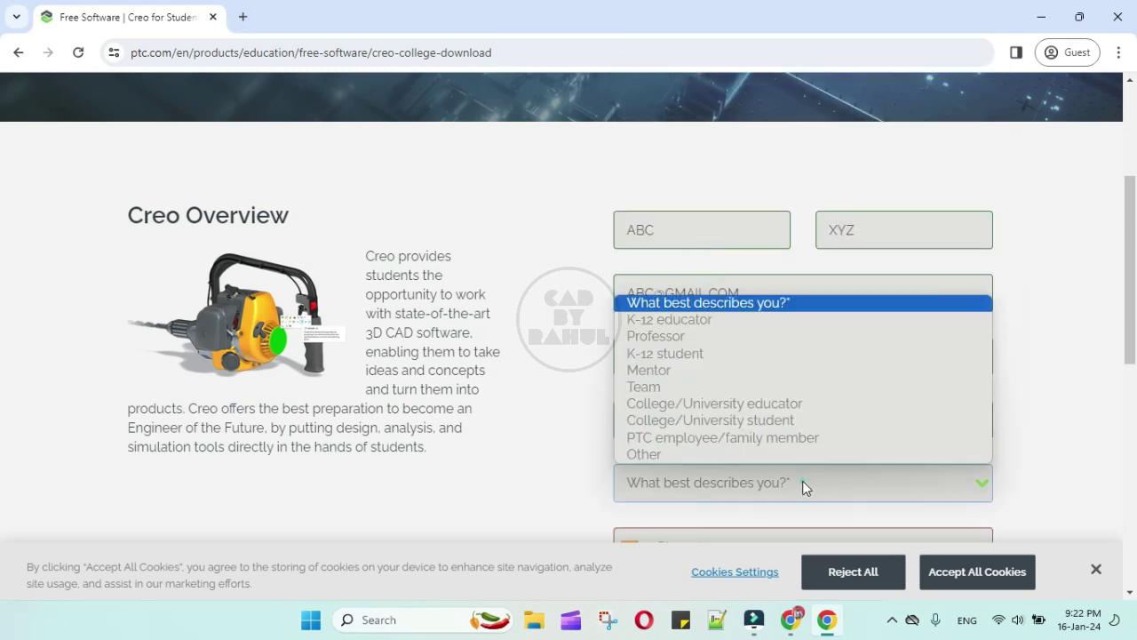
pyautogui.click(764, 420)
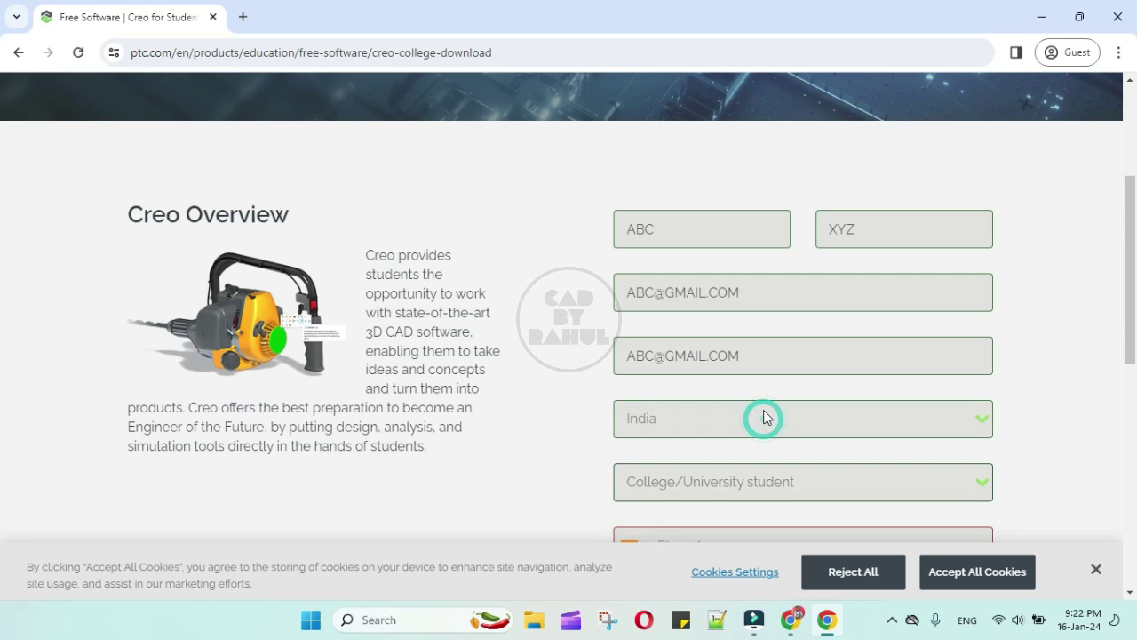
pyautogui.press('Tab')
pyautogui.click(769, 387)
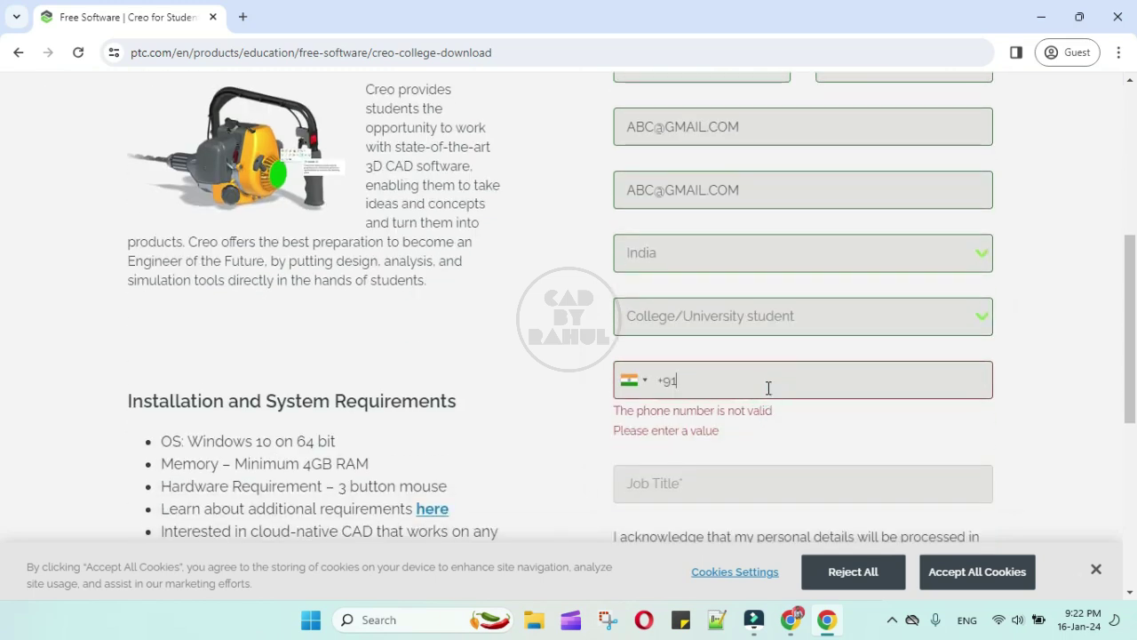
pyautogui.write('99999 ')
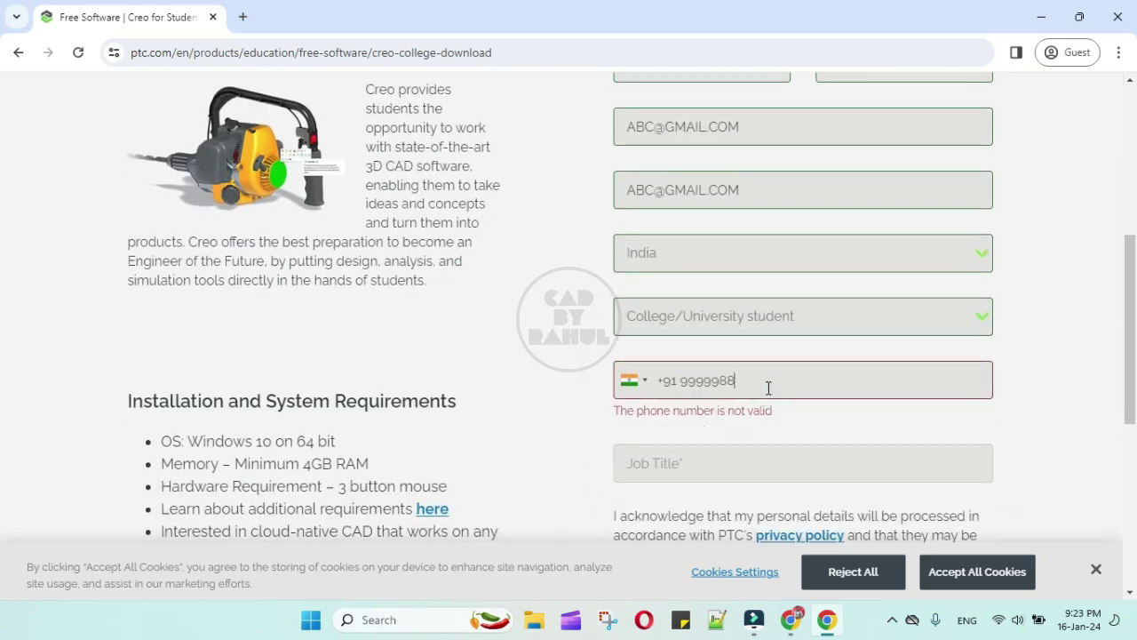
pyautogui.write('88888')
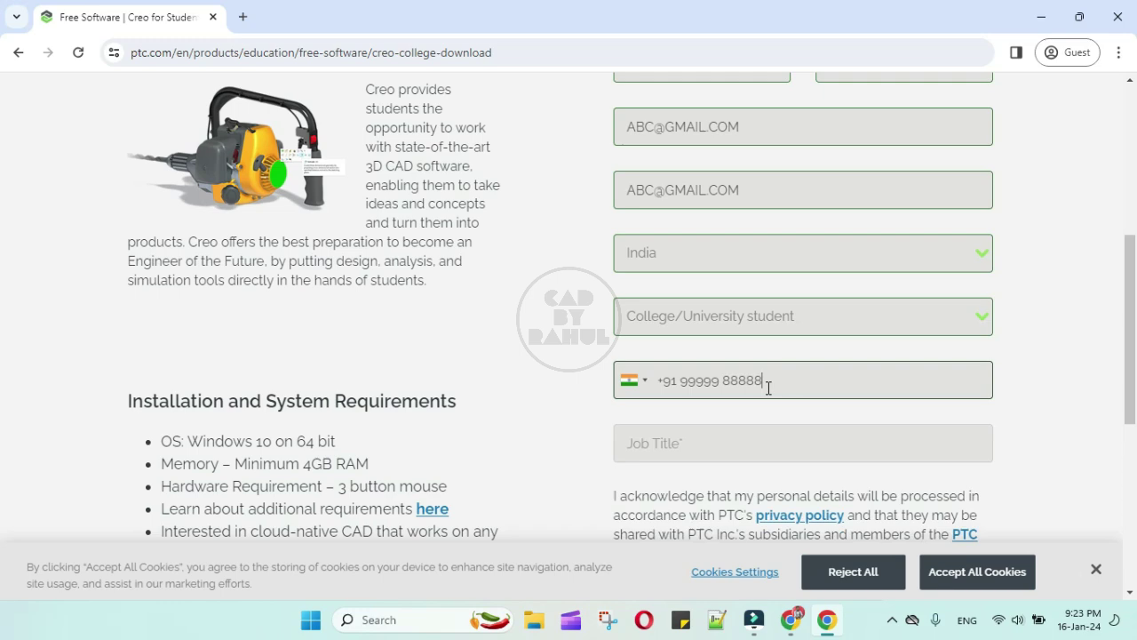
# Type 'St' in the job title field
pyautogui.scroll(-1, 747, 374)
pyautogui.click(728, 359)
pyautogui.write('Stude')
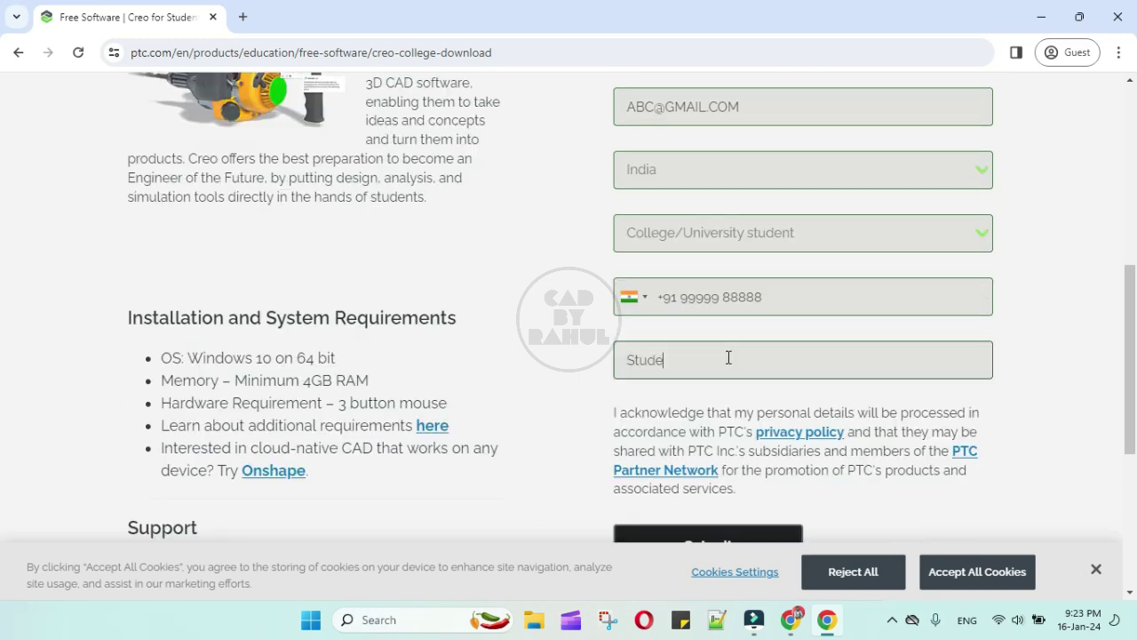
pyautogui.scroll(-2, 729, 358)
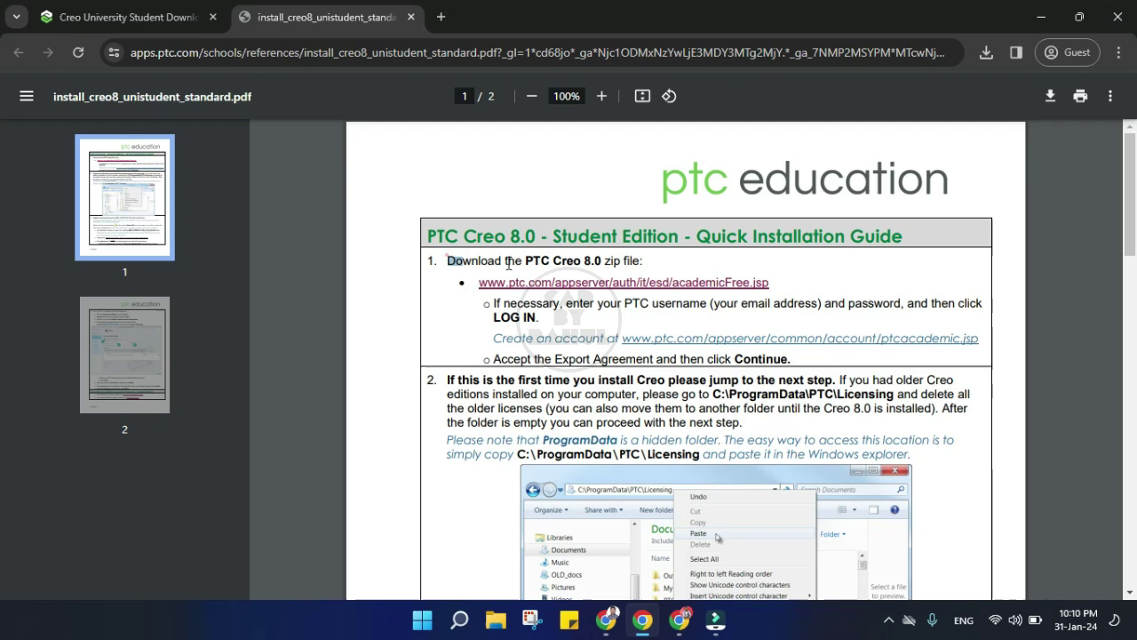
# Highlight the download-zip, Unzip and folder-name lines in the installation guide
pyautogui.tripleClick(450, 260)
pyautogui.scroll(-4, 573, 354)
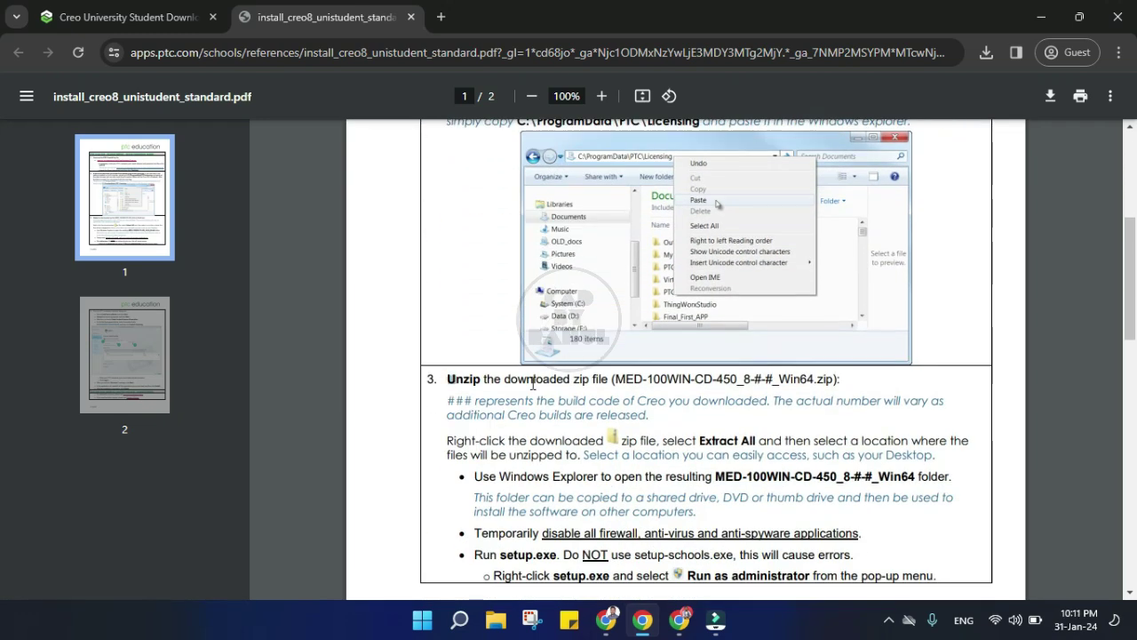
pyautogui.moveTo(448, 381); pyautogui.dragTo(844, 380)
pyautogui.click(862, 380)
pyautogui.scroll(-2, 812, 388)
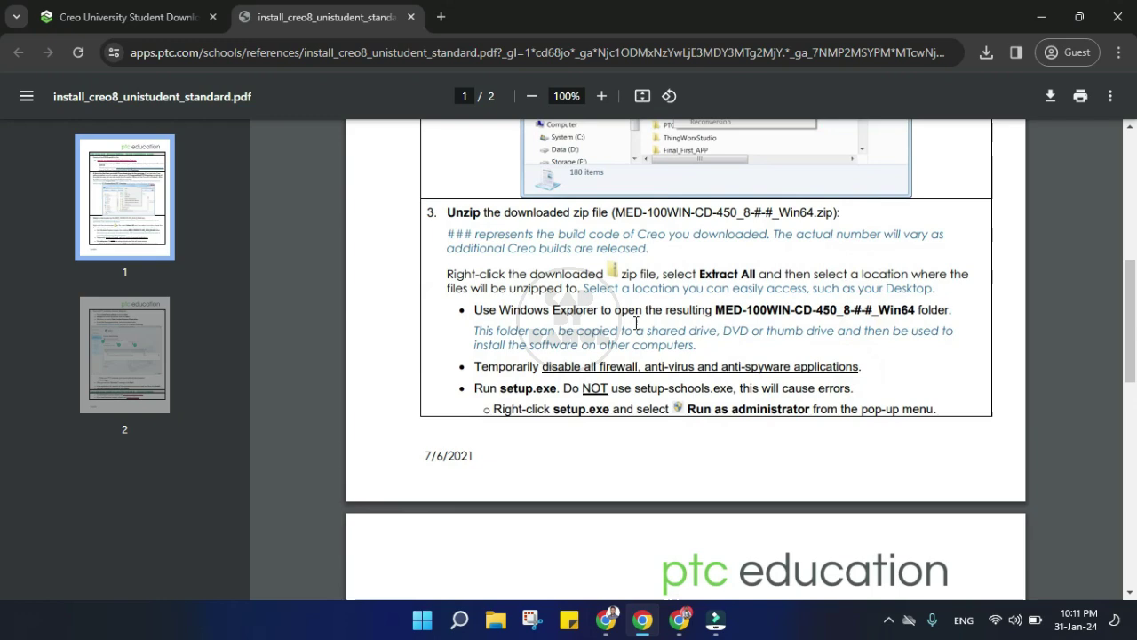
pyautogui.moveTo(716, 310); pyautogui.dragTo(890, 310)
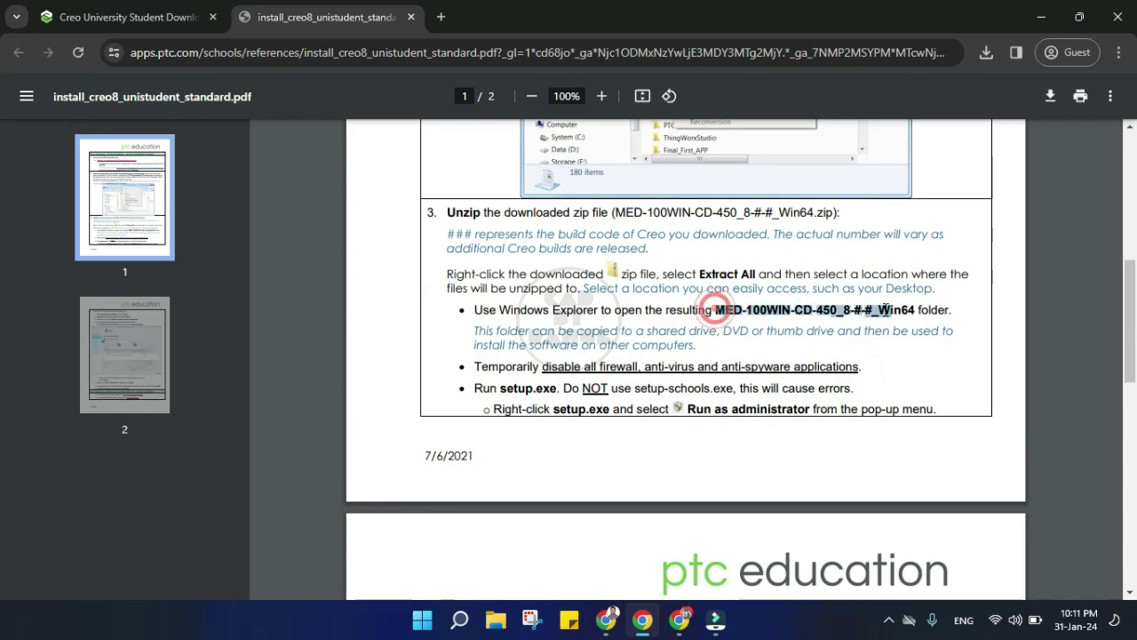
pyautogui.click(933, 396)
pyautogui.scroll(-2, 925, 404)
pyautogui.scroll(-1, 924, 404)
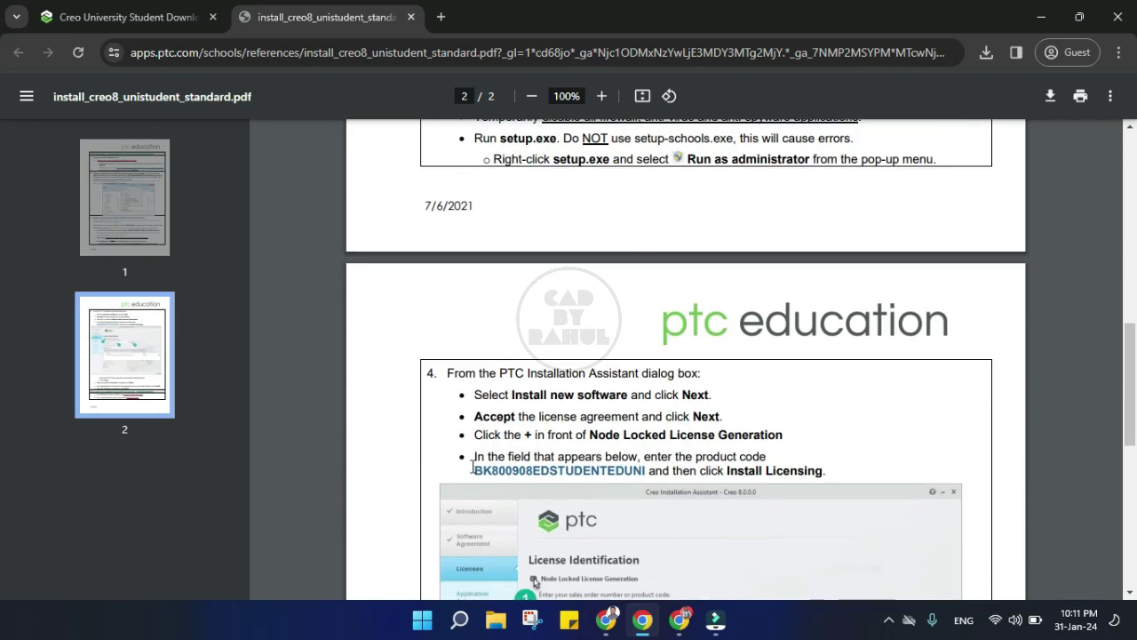
# Highlight the student product code and 'Success!' while reading the rest of the guide
pyautogui.moveTo(476, 473); pyautogui.dragTo(644, 473)
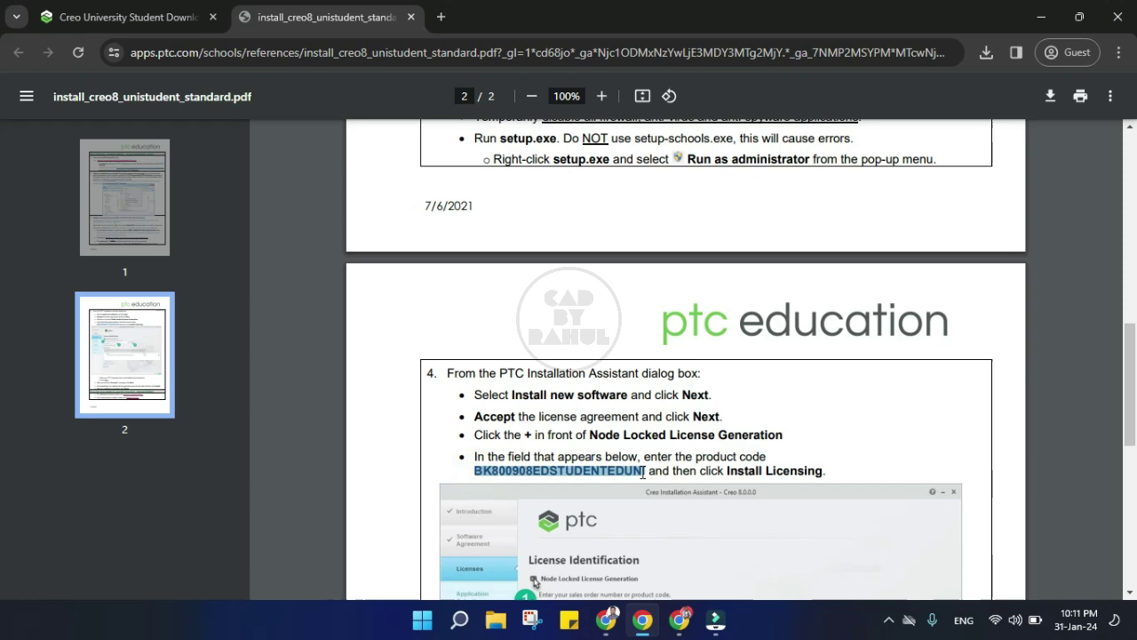
pyautogui.scroll(-4, 655, 465)
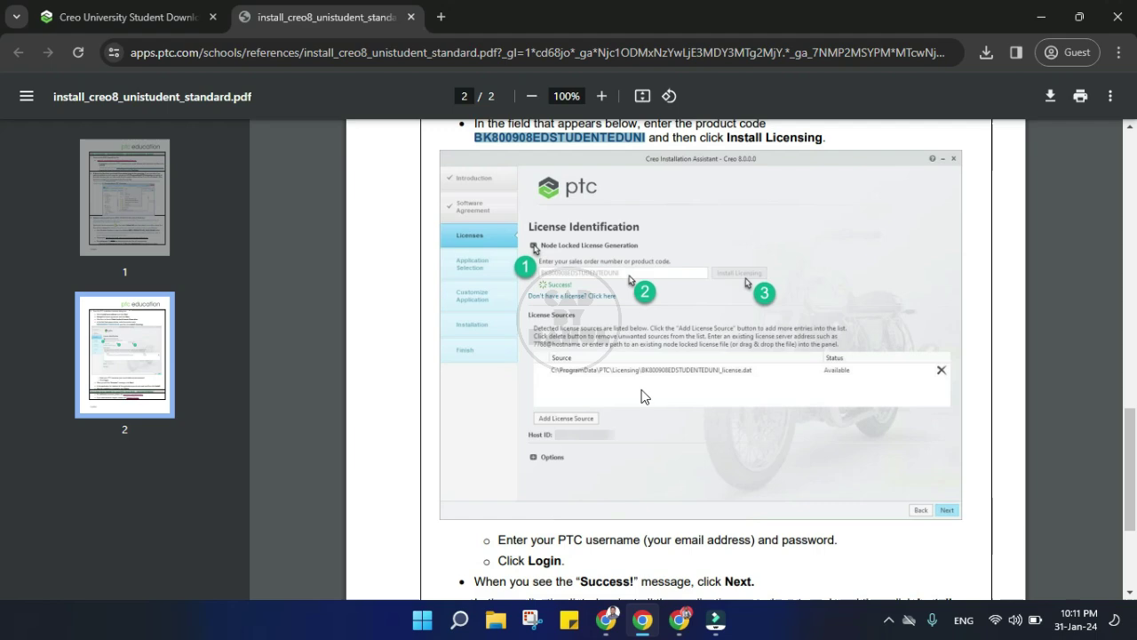
pyautogui.scroll(-3, 644, 429)
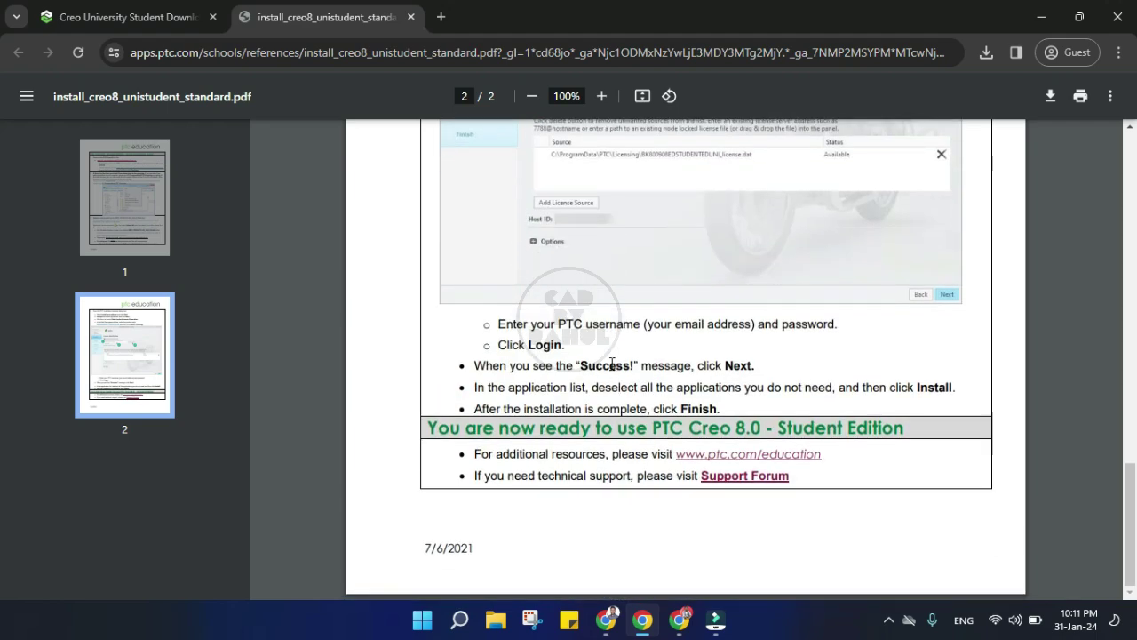
pyautogui.moveTo(579, 370); pyautogui.dragTo(636, 369)
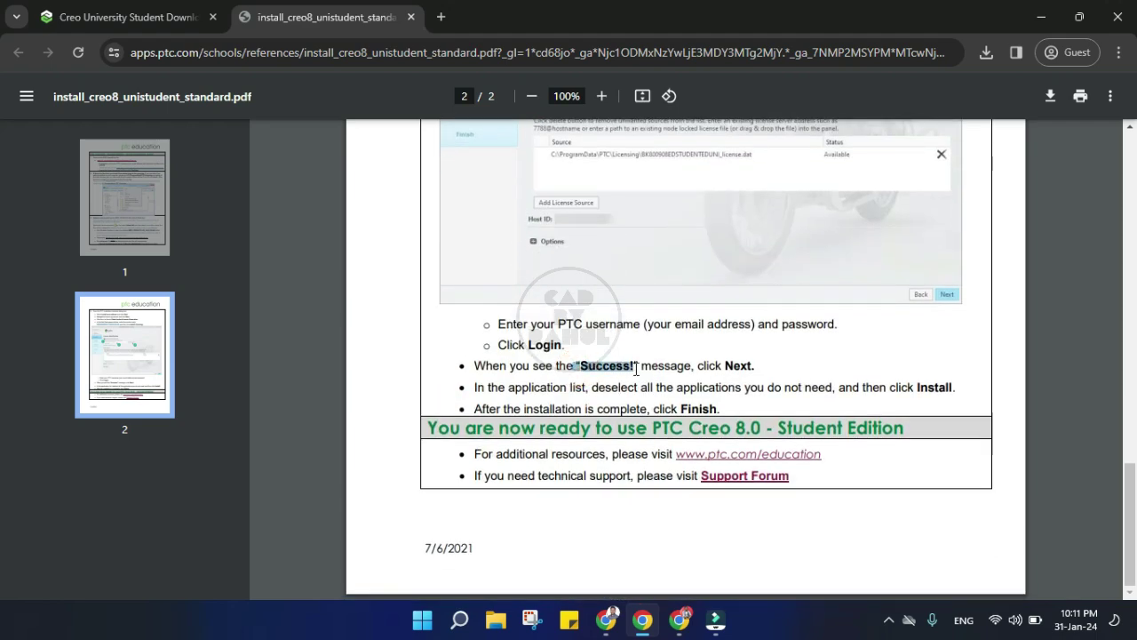
pyautogui.click(919, 372)
pyautogui.scroll(2, 800, 404)
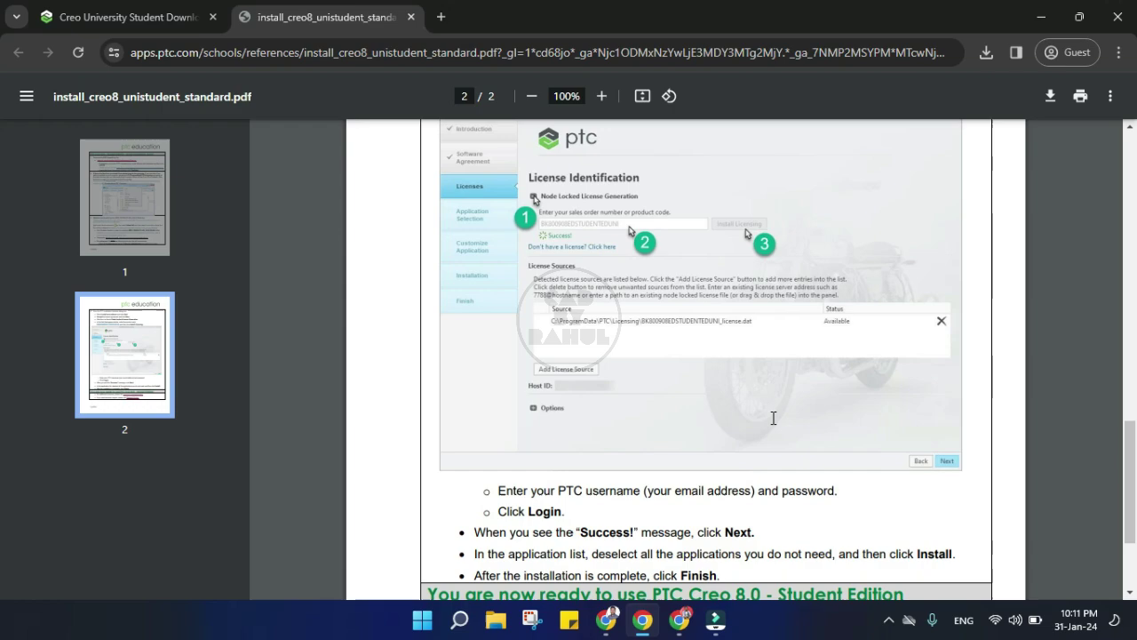
pyautogui.scroll(-2, 773, 418)
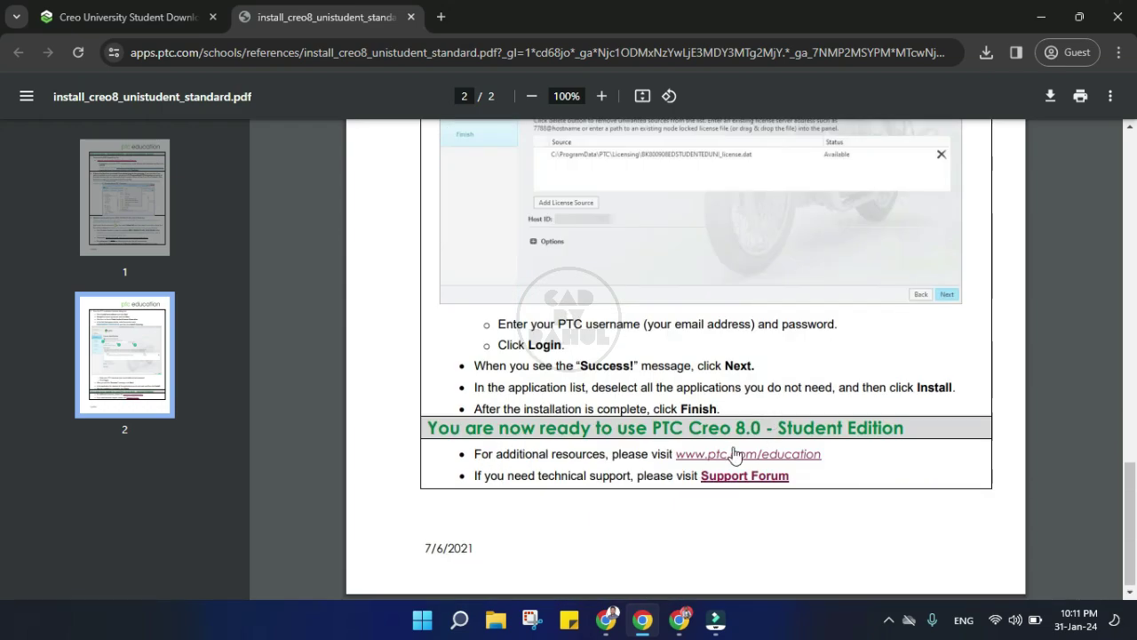
pyautogui.scroll(5, 735, 455)
pyautogui.scroll(5, 735, 455)
# Save a copy of the installation guide PDF
pyautogui.click(1051, 95)
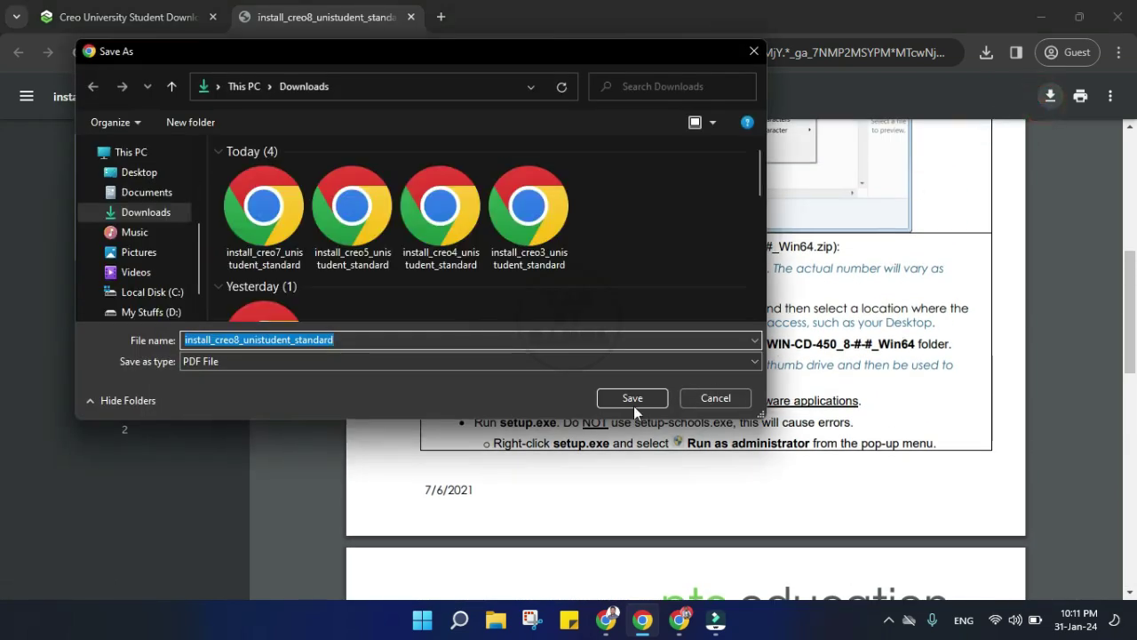
pyautogui.click(633, 400)
pyautogui.scroll(4, 642, 402)
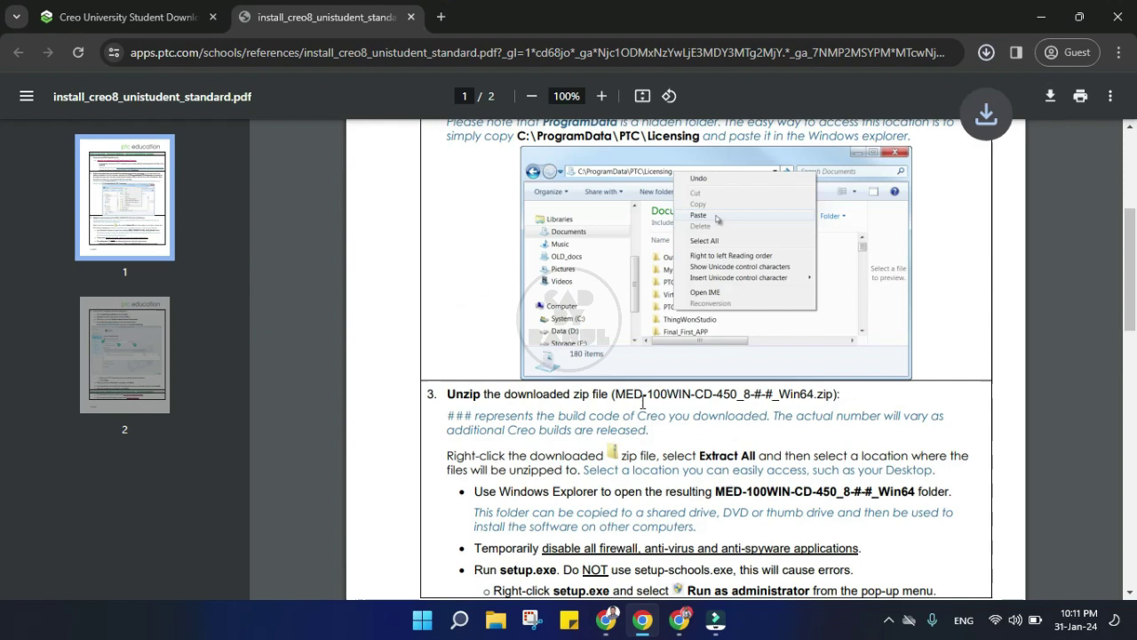
pyautogui.scroll(1, 643, 401)
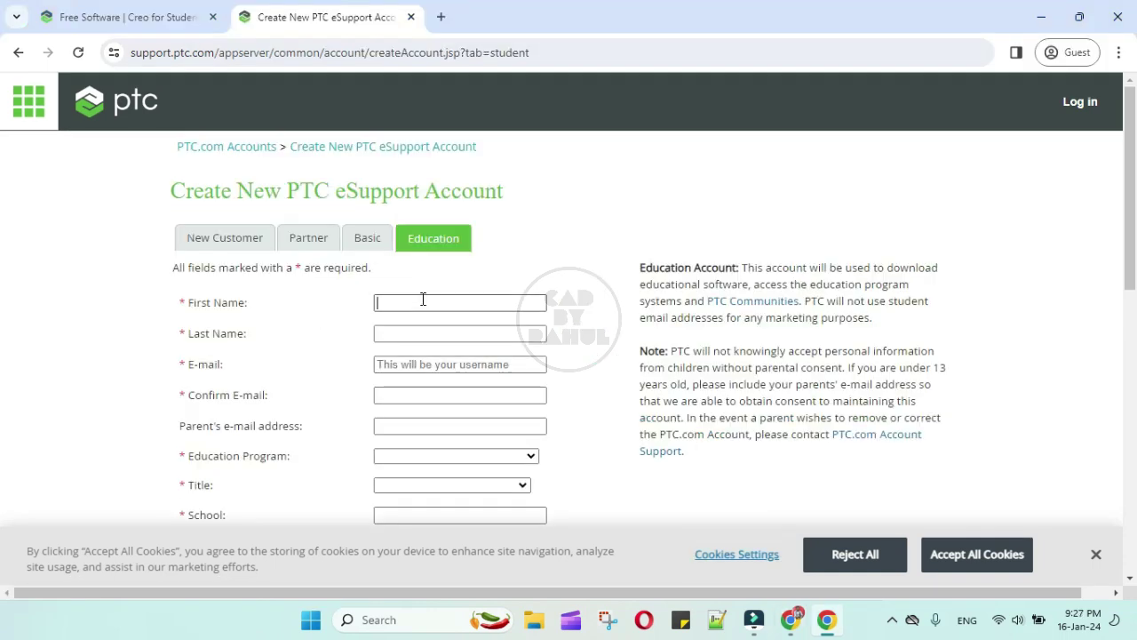
# Fill in the first name, last name, e-mail and confirm e-mail fields
pyautogui.click(421, 299)
pyautogui.click(417, 331)
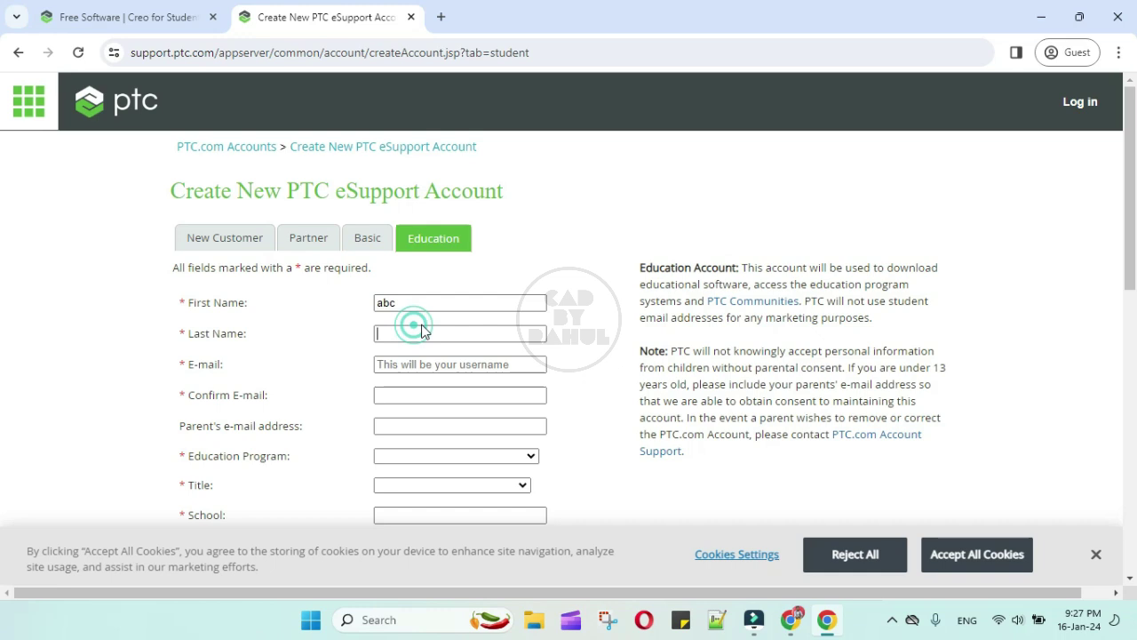
pyautogui.write('xyz')
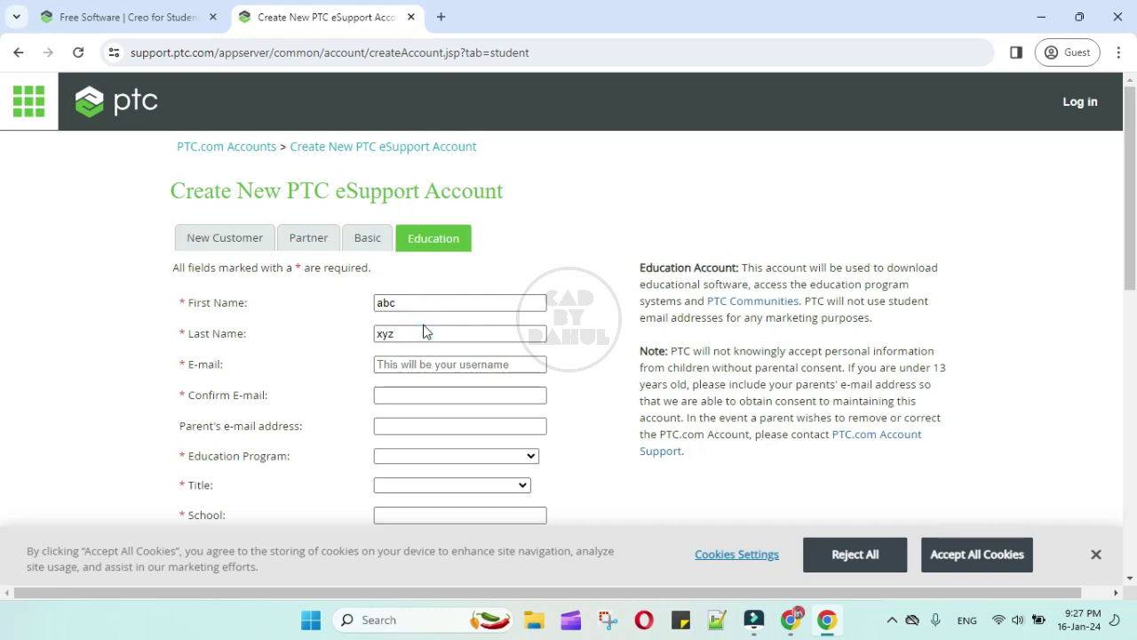
pyautogui.click(441, 364)
pyautogui.write('abc')
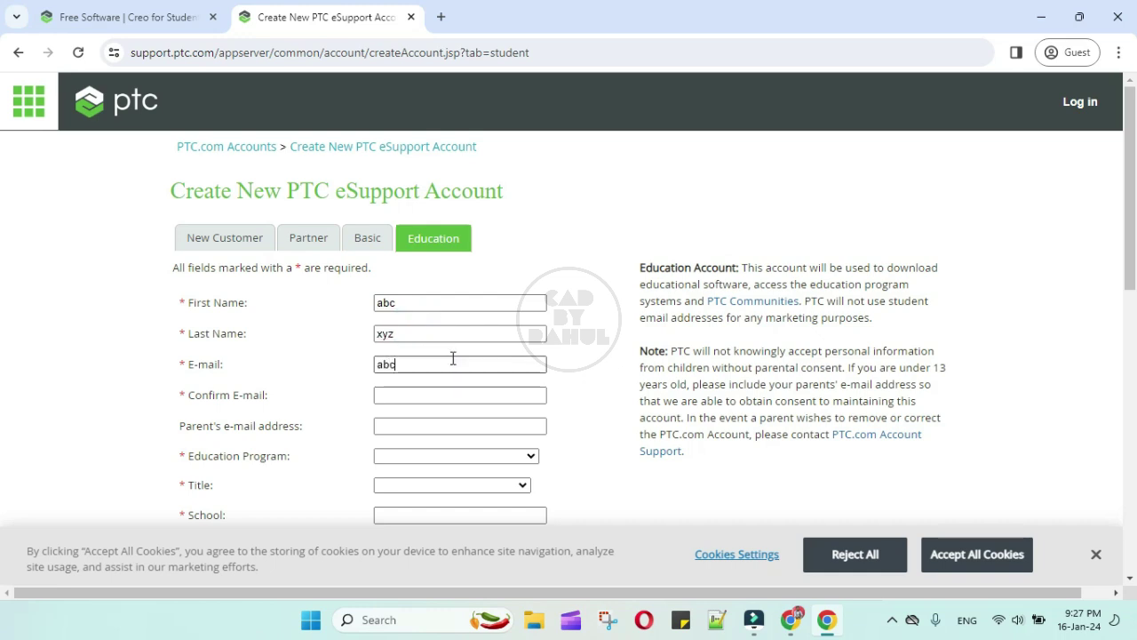
pyautogui.write('@gmail.com')
pyautogui.click(414, 394)
pyautogui.write('abc')
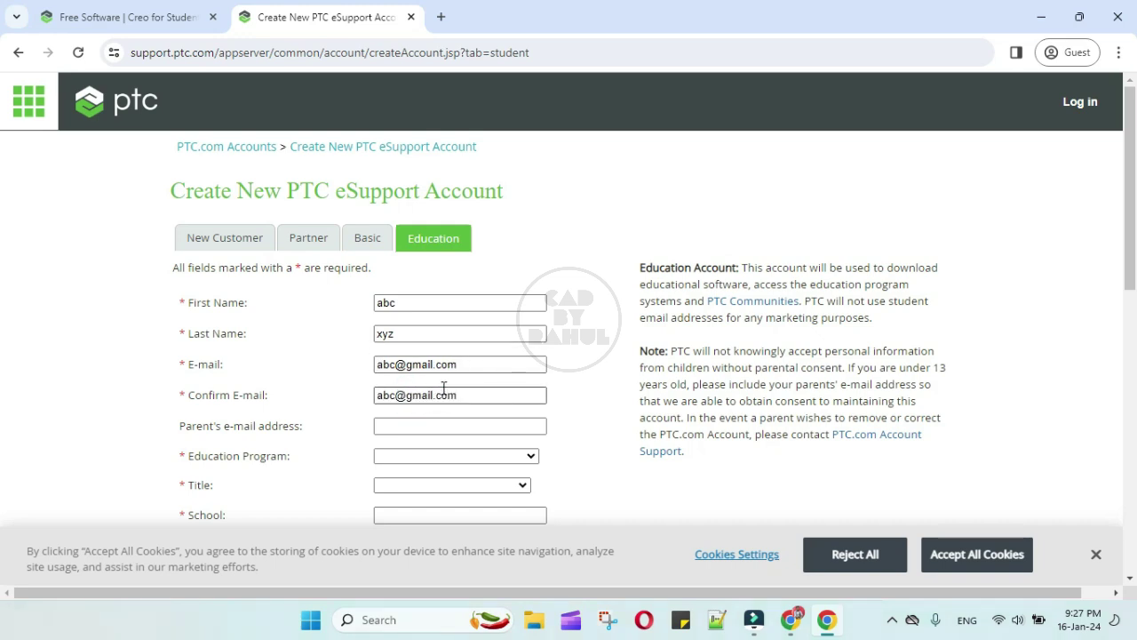
# Choose Real World Design Challenge program, College/University Student title, and school 'COEP,'
pyautogui.scroll(-1, 419, 423)
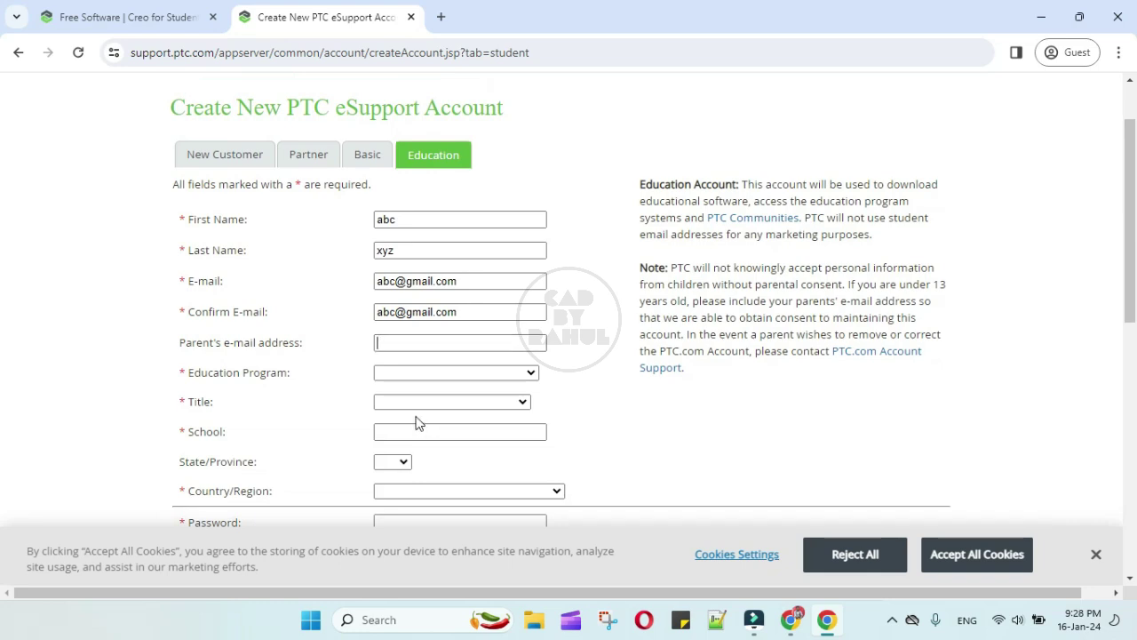
pyautogui.click(449, 371)
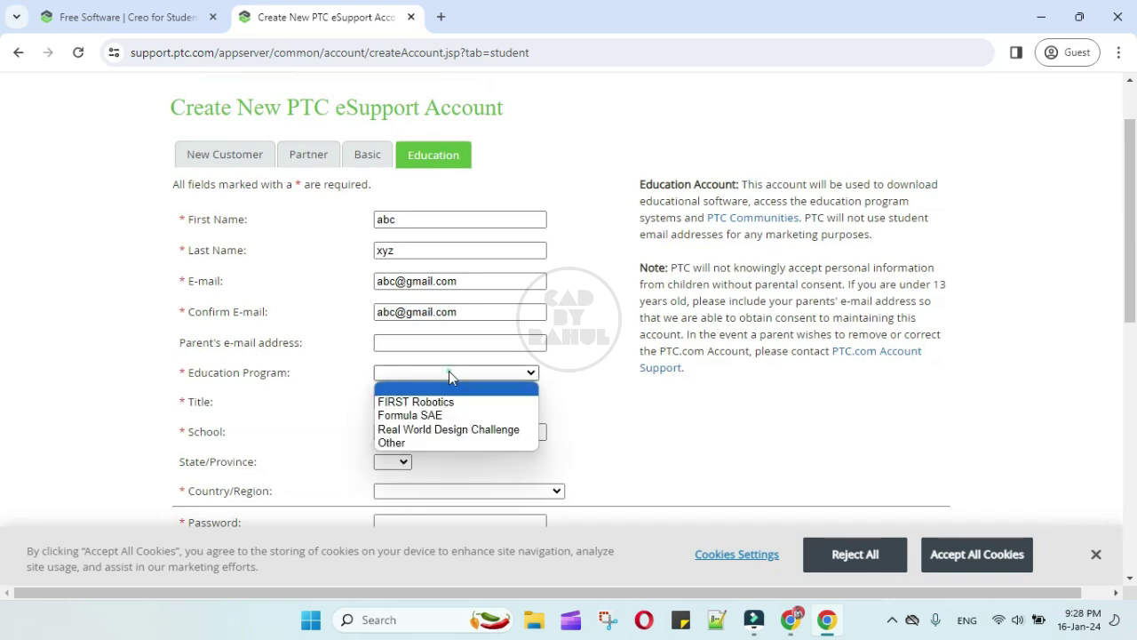
pyautogui.click(502, 429)
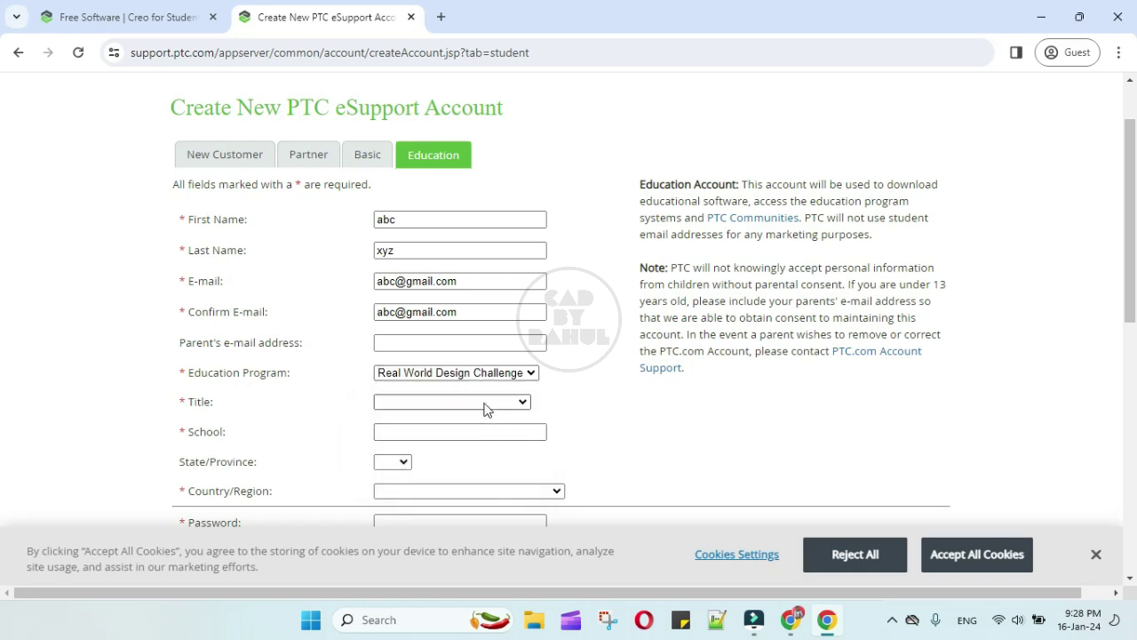
pyautogui.click(485, 405)
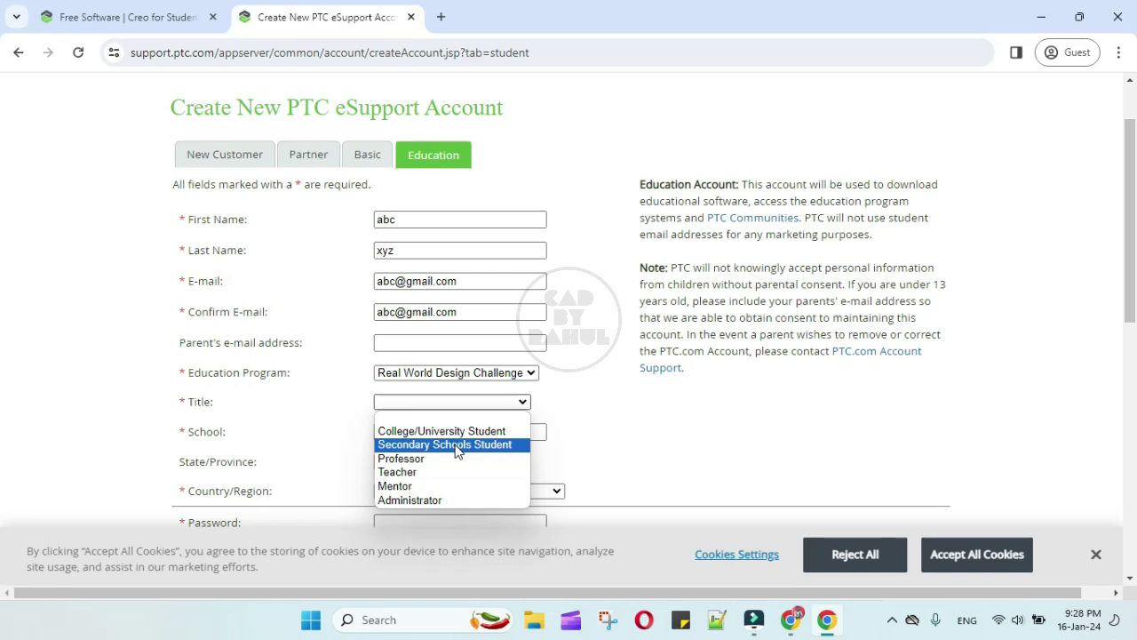
pyautogui.click(462, 432)
pyautogui.click(658, 446)
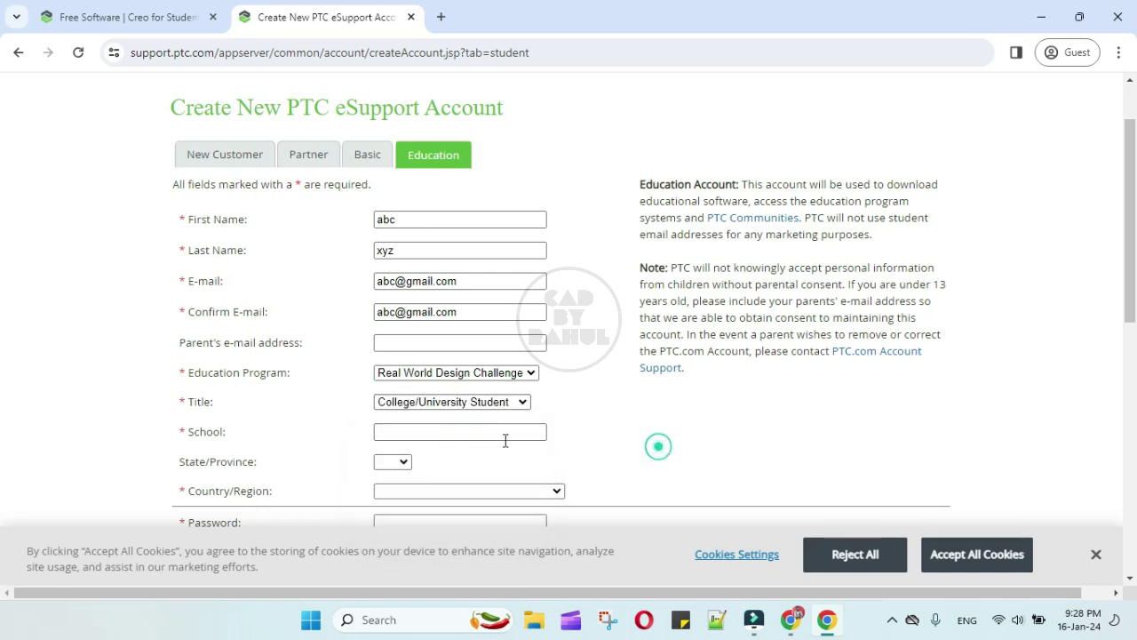
pyautogui.click(473, 432)
pyautogui.write('COEP')
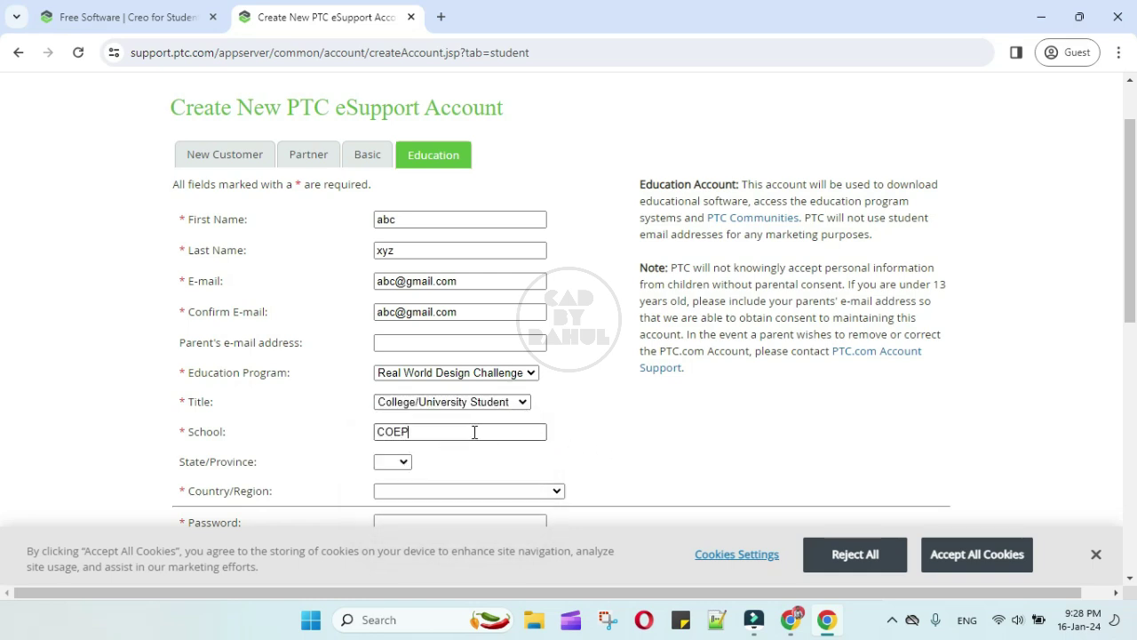
pyautogui.write(', Pune')
# Set state to MA and country to India, then fill in the confirm password field
pyautogui.click(400, 462)
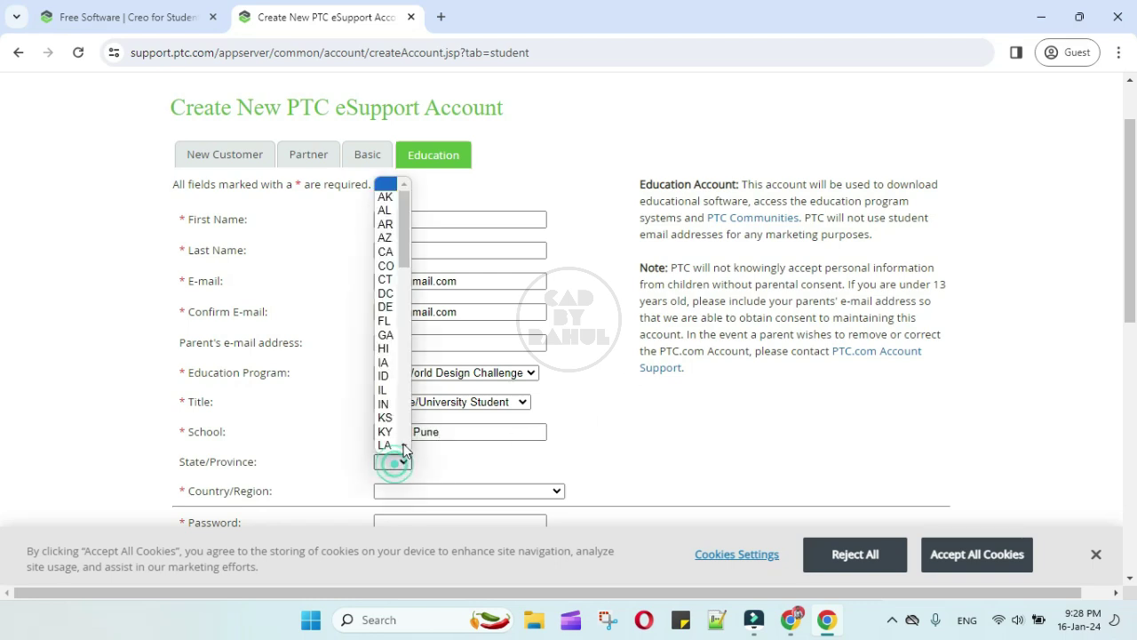
pyautogui.scroll(-6, 399, 392)
pyautogui.scroll(4, 384, 375)
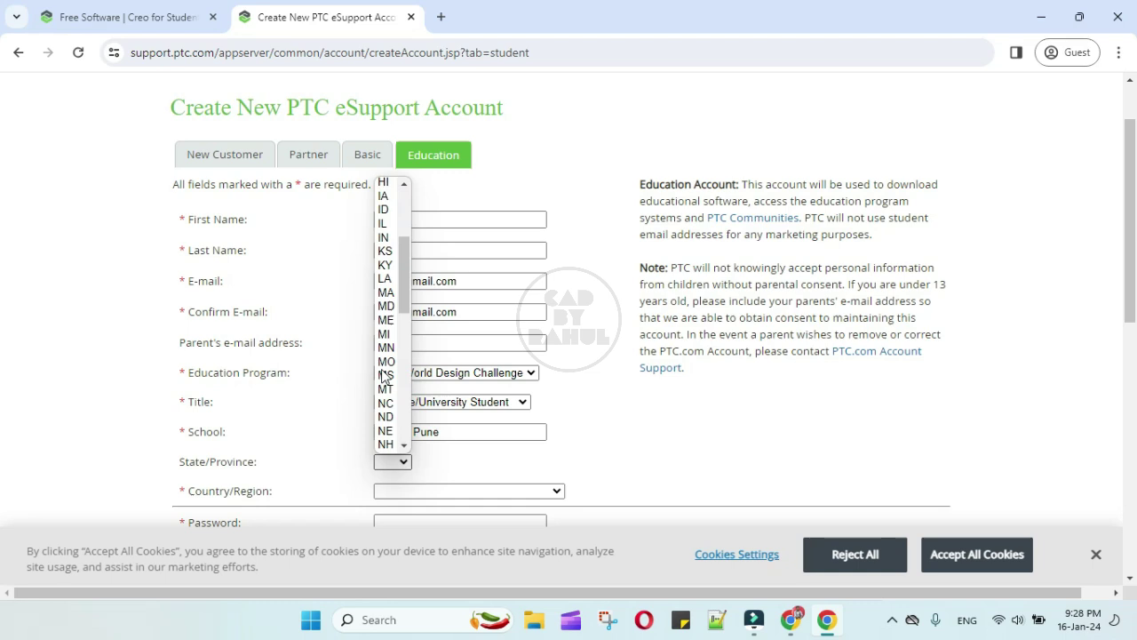
pyautogui.click(386, 252)
pyautogui.click(474, 459)
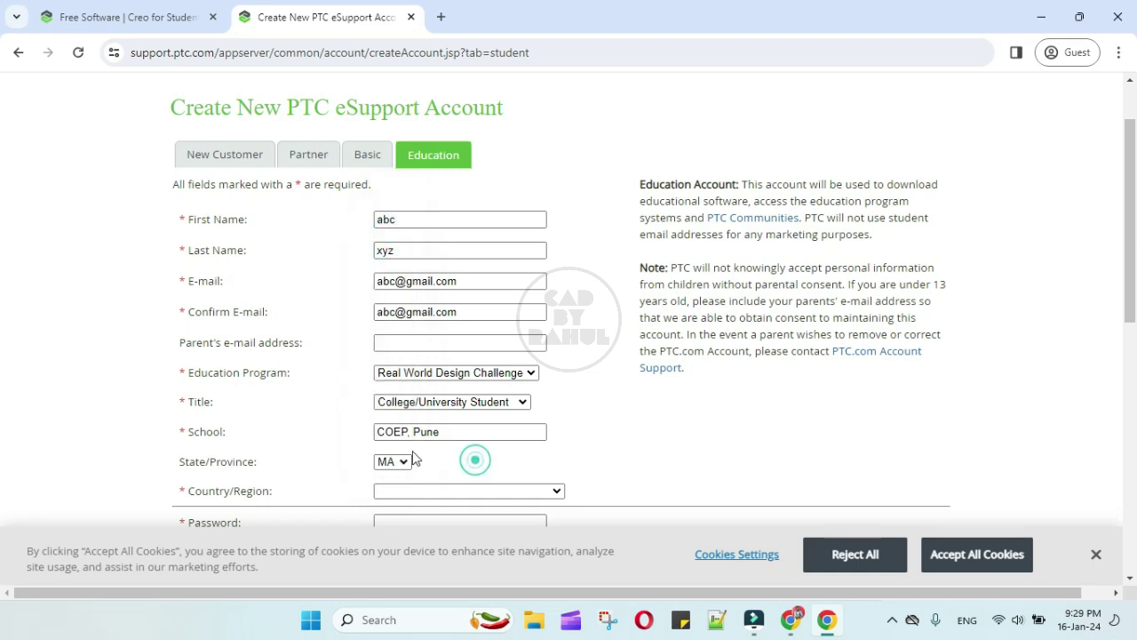
pyautogui.scroll(-2, 480, 400)
pyautogui.click(558, 325)
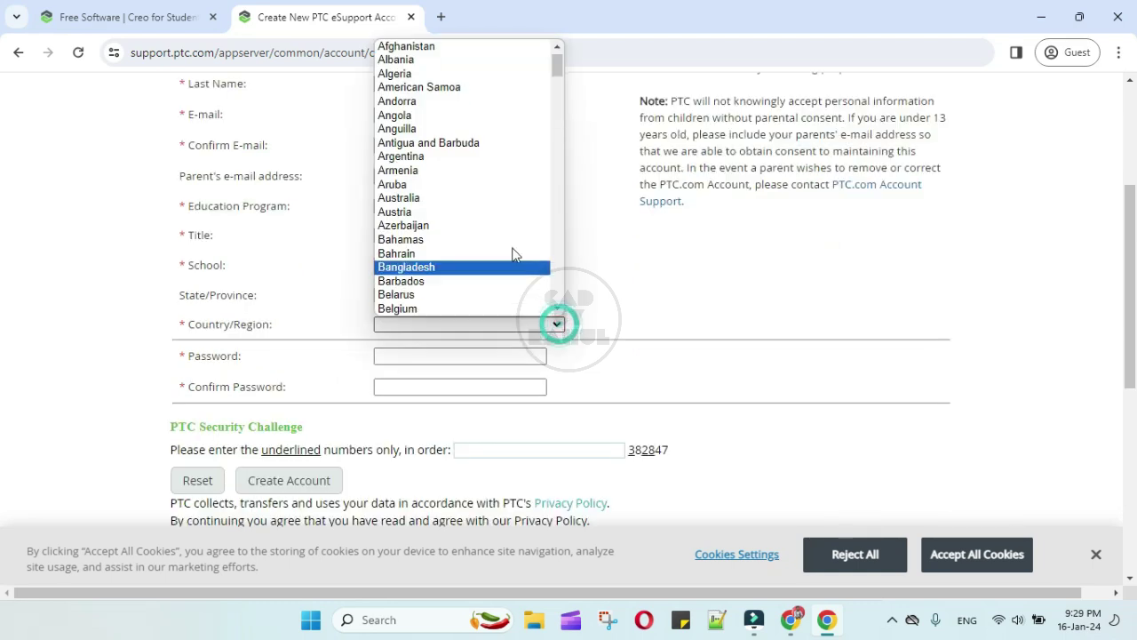
pyautogui.press('i')
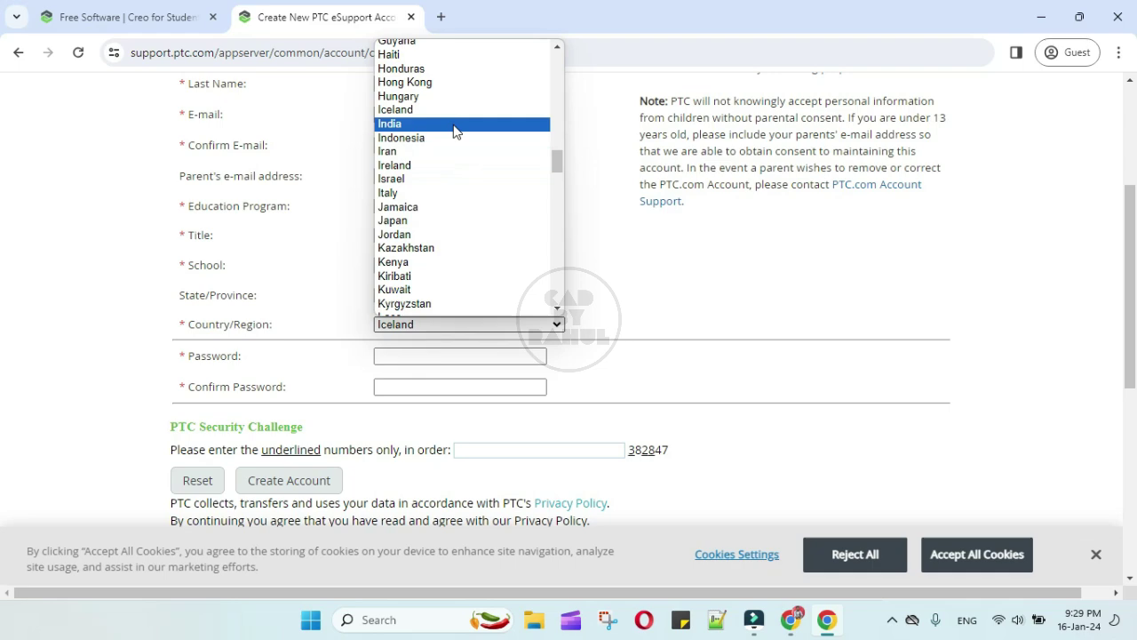
pyautogui.click(455, 131)
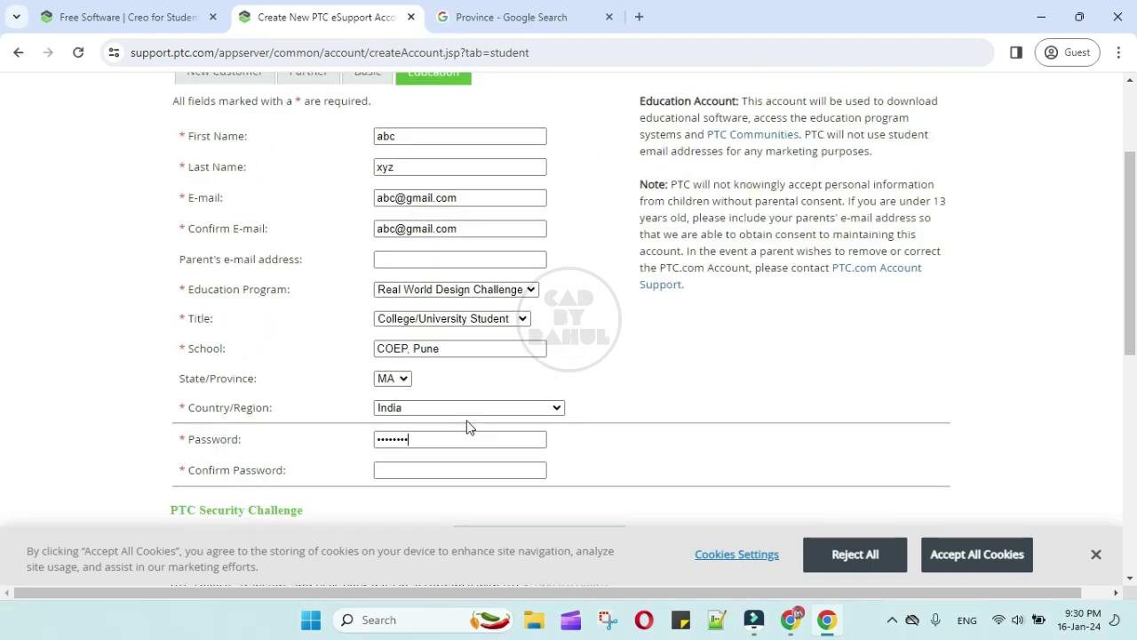
pyautogui.click(409, 469)
pyautogui.write('a')
pyautogui.scroll(-2, 413, 469)
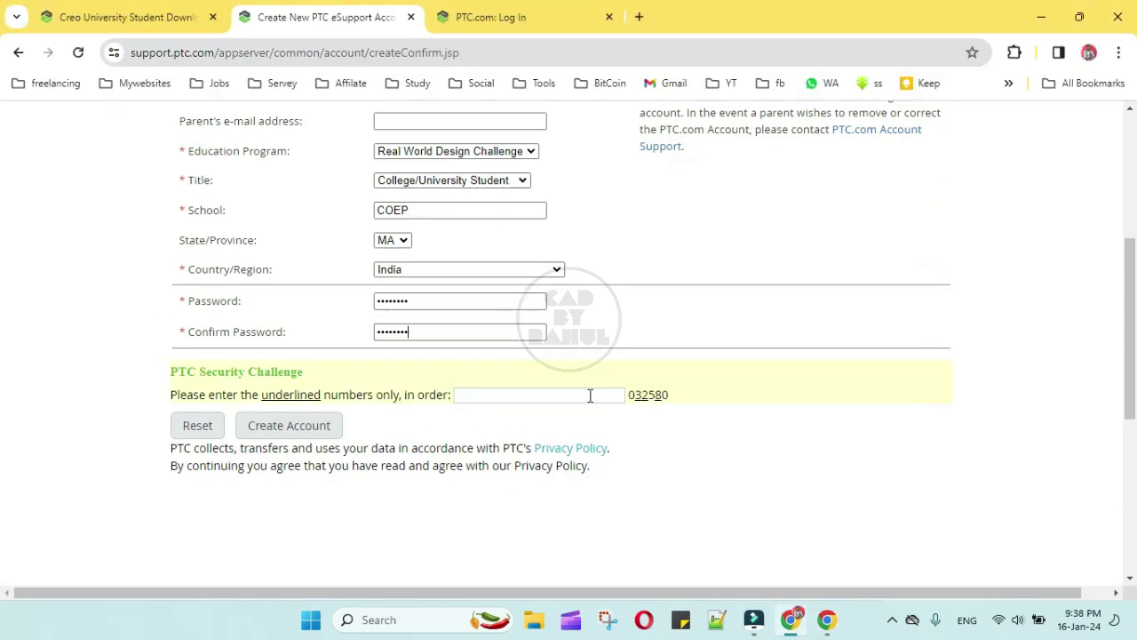
# Enter the security challenge digits, create the account, and enter the login password
pyautogui.click(590, 396)
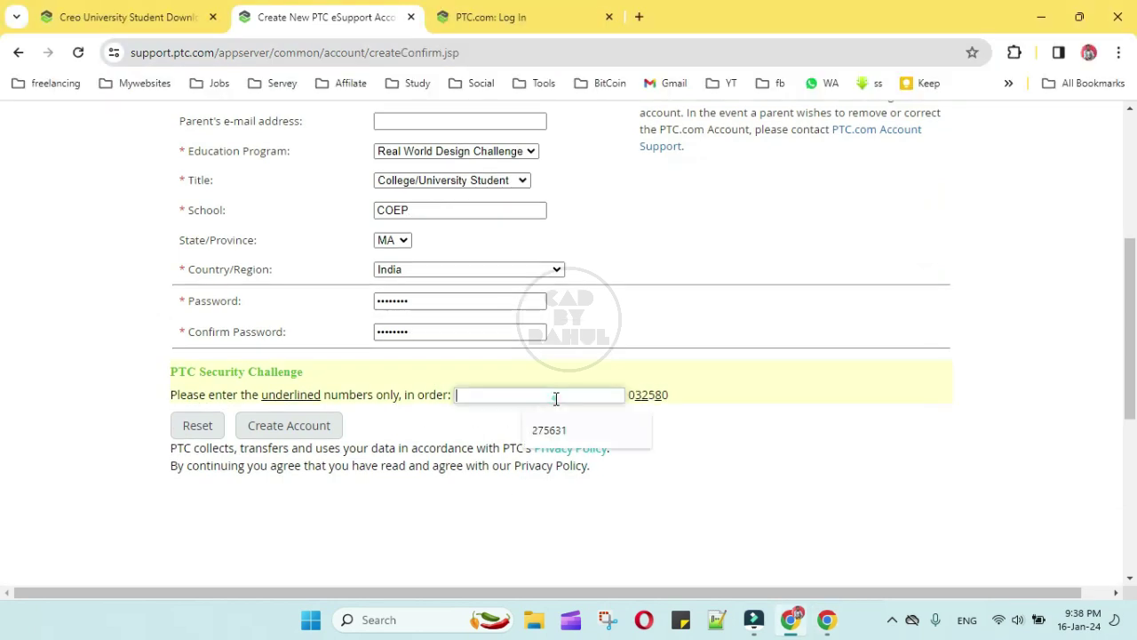
pyautogui.write('328')
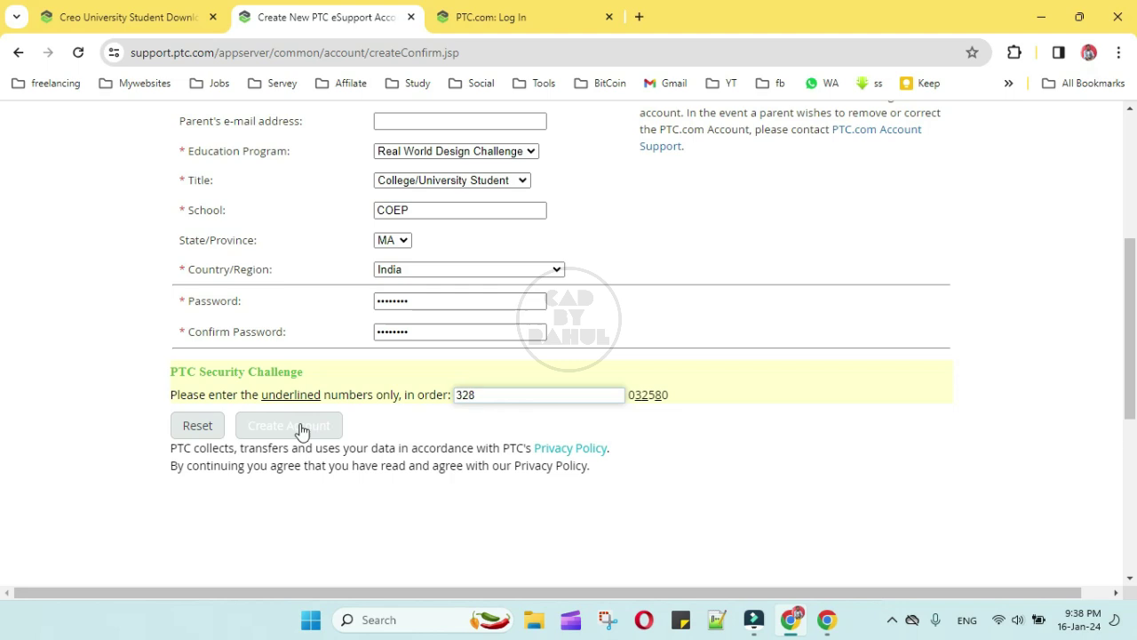
pyautogui.click(304, 428)
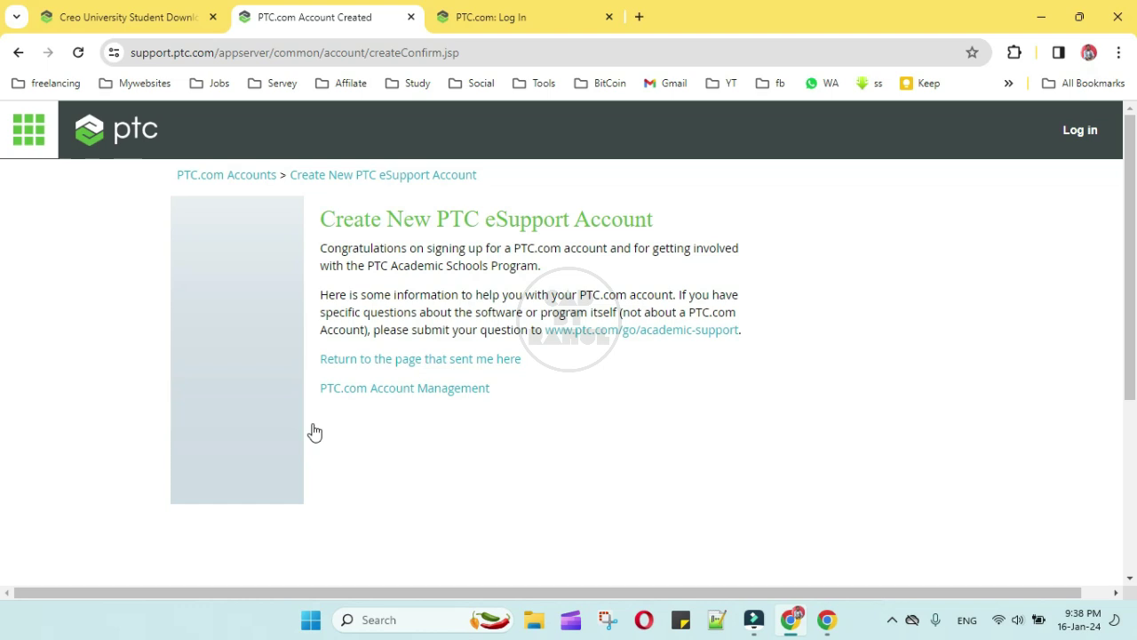
pyautogui.click(237, 407)
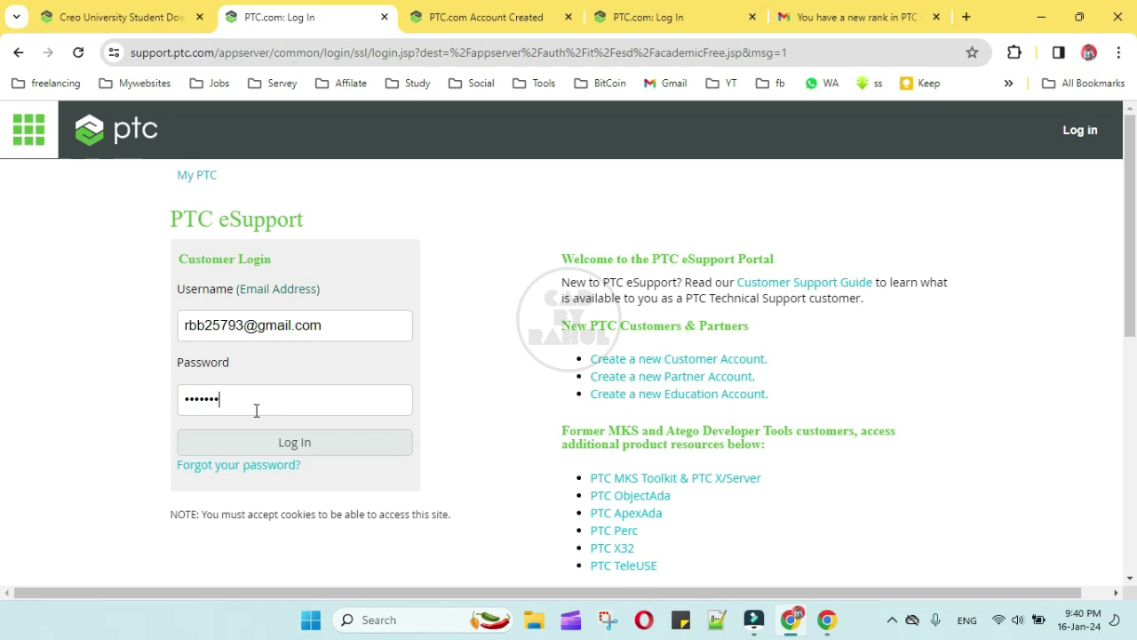
# Log in, dismiss the translation offer, and keep the export agreement in English
pyautogui.click(280, 442)
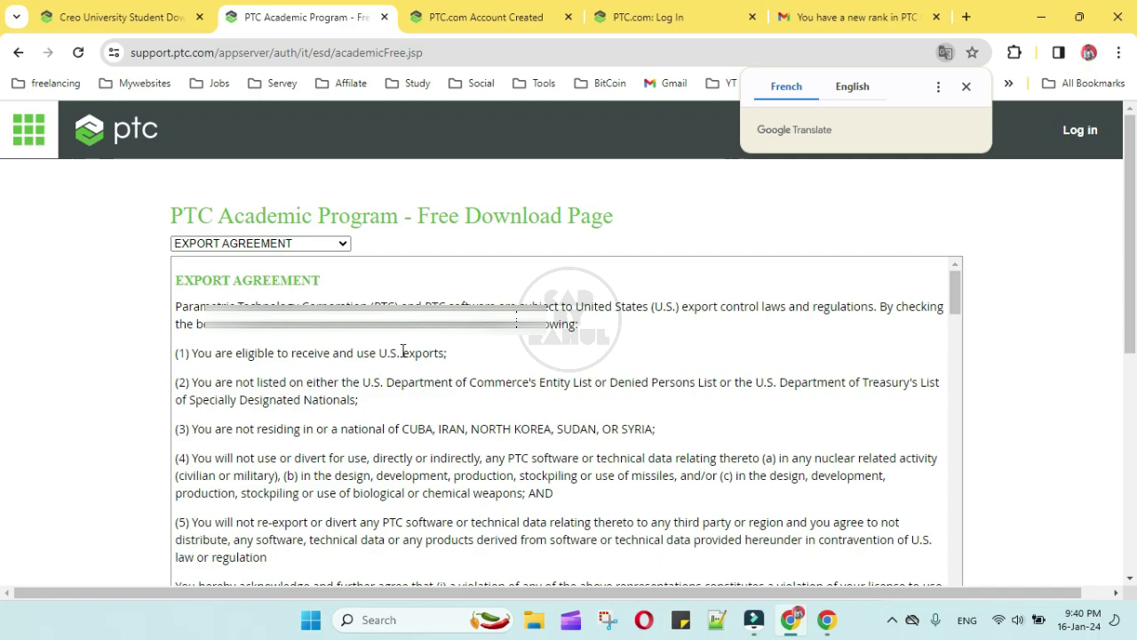
pyautogui.click(966, 86)
pyautogui.click(281, 245)
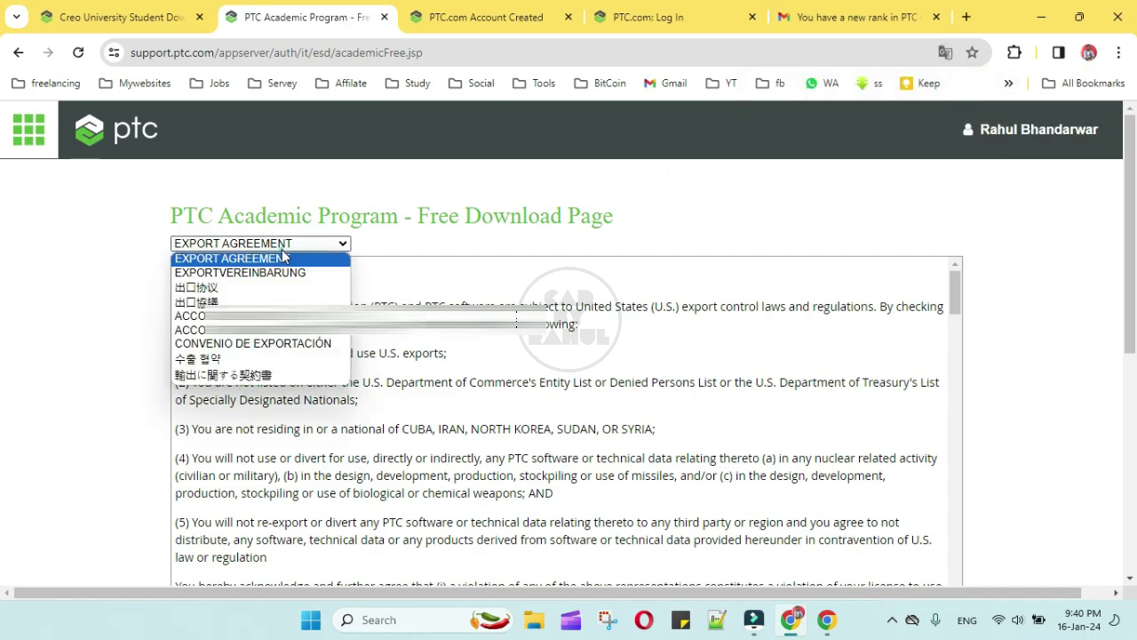
pyautogui.click(284, 262)
pyautogui.scroll(-6, 377, 427)
pyautogui.scroll(6, 378, 427)
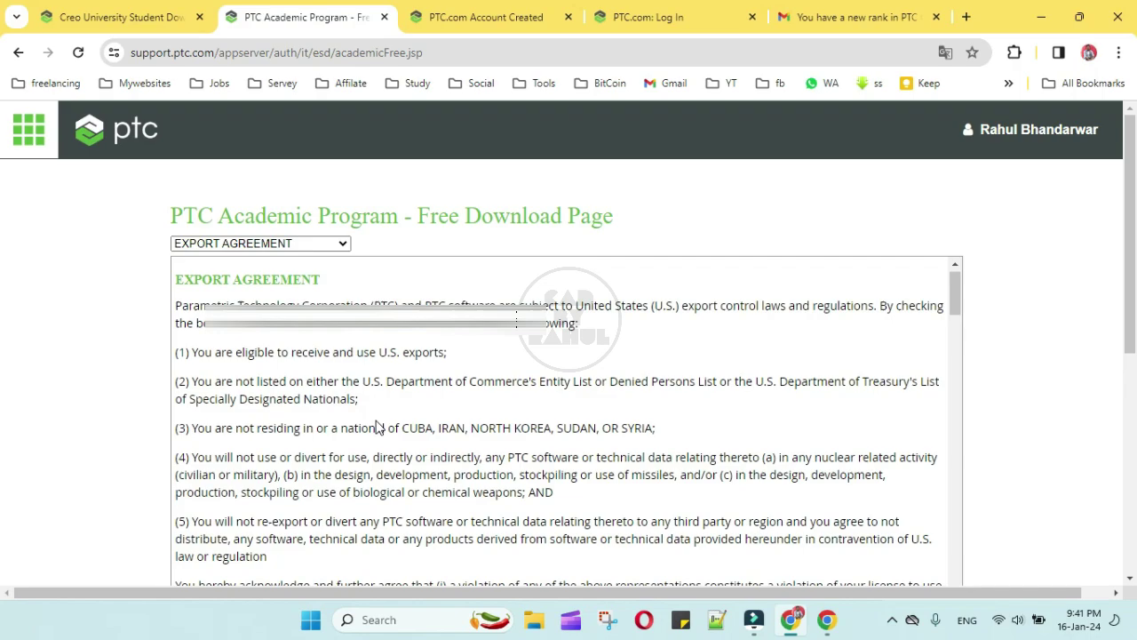
pyautogui.scroll(-2, 377, 429)
pyautogui.scroll(-1, 377, 427)
# Tick the English export agreement and continue to the free download page
pyautogui.click(181, 433)
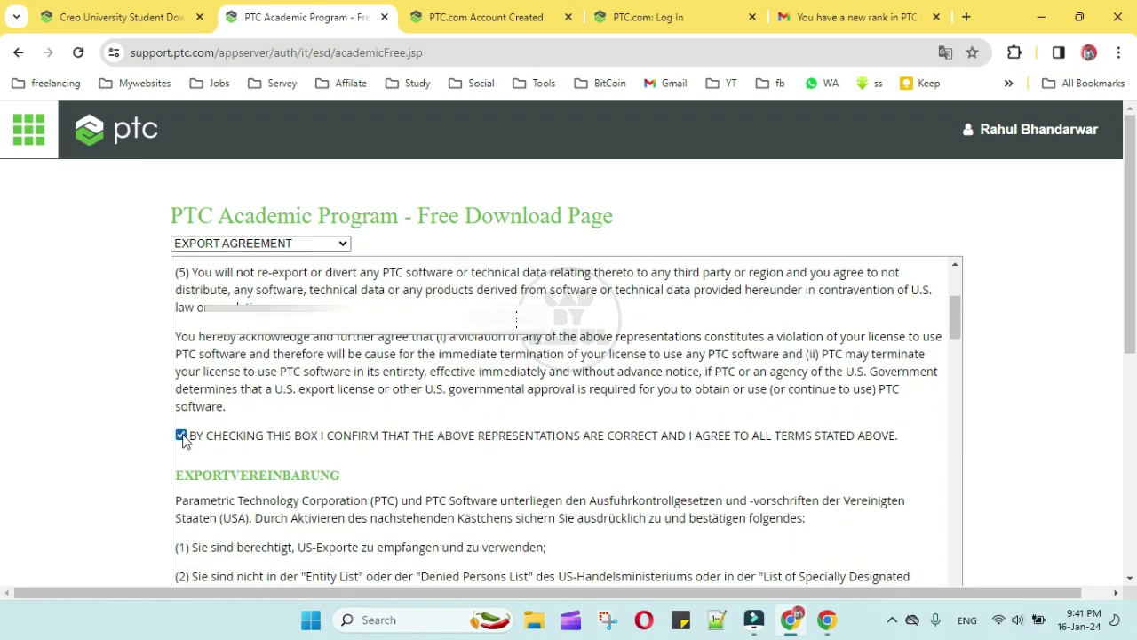
pyautogui.scroll(-3, 413, 453)
pyautogui.scroll(-8, 413, 454)
pyautogui.scroll(9, 424, 462)
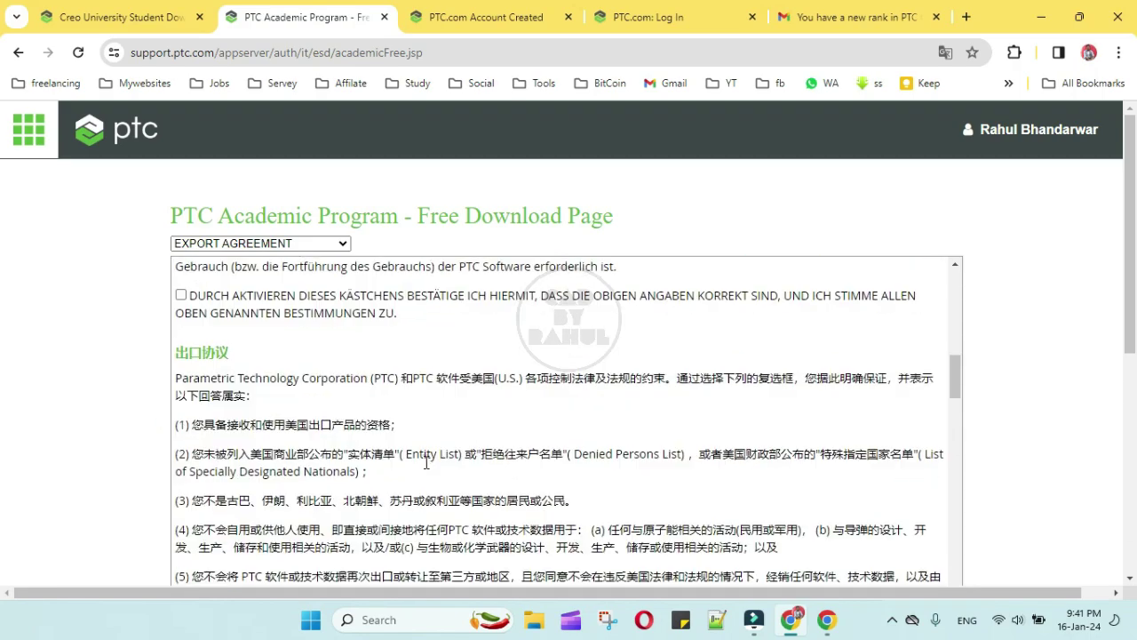
pyautogui.scroll(3, 424, 462)
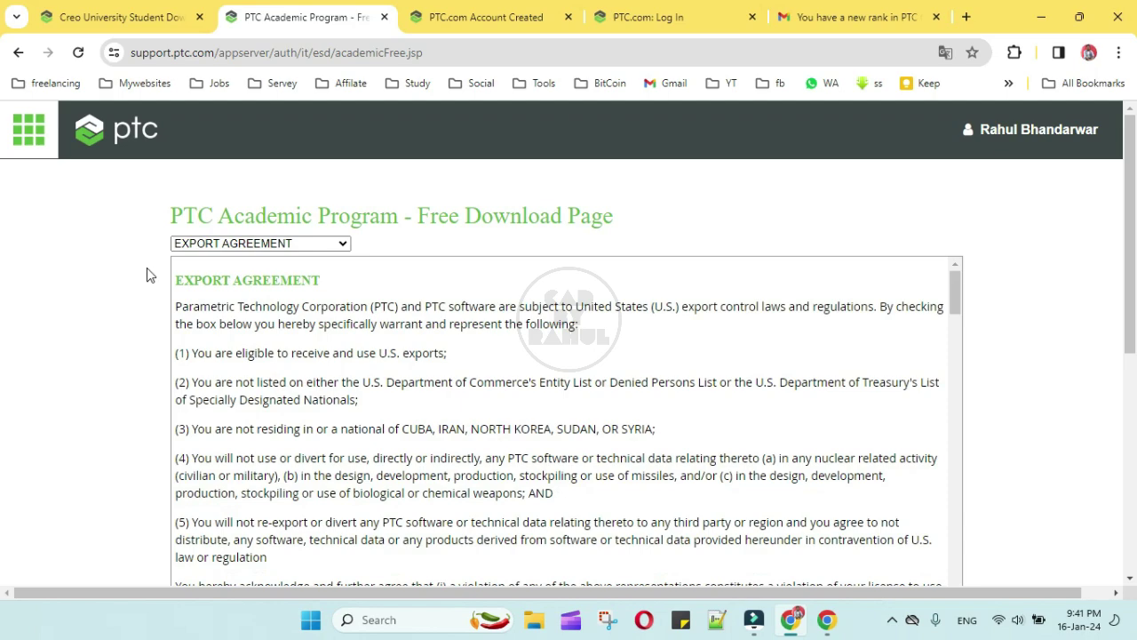
pyautogui.moveTo(175, 279); pyautogui.dragTo(293, 374)
pyautogui.scroll(-15, 293, 374)
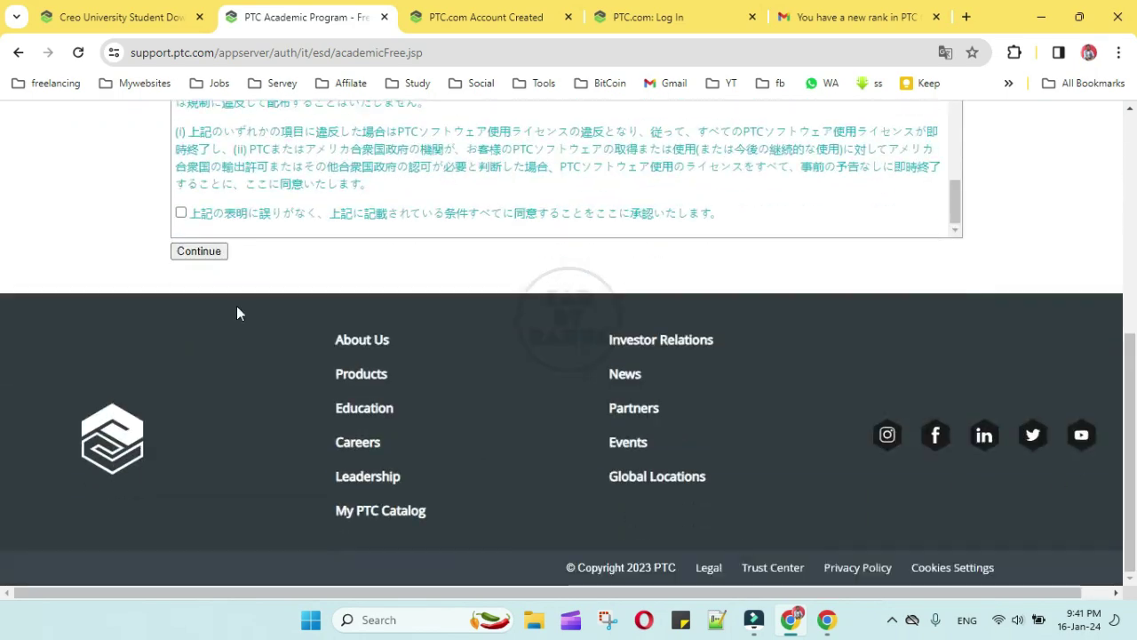
pyautogui.click(213, 256)
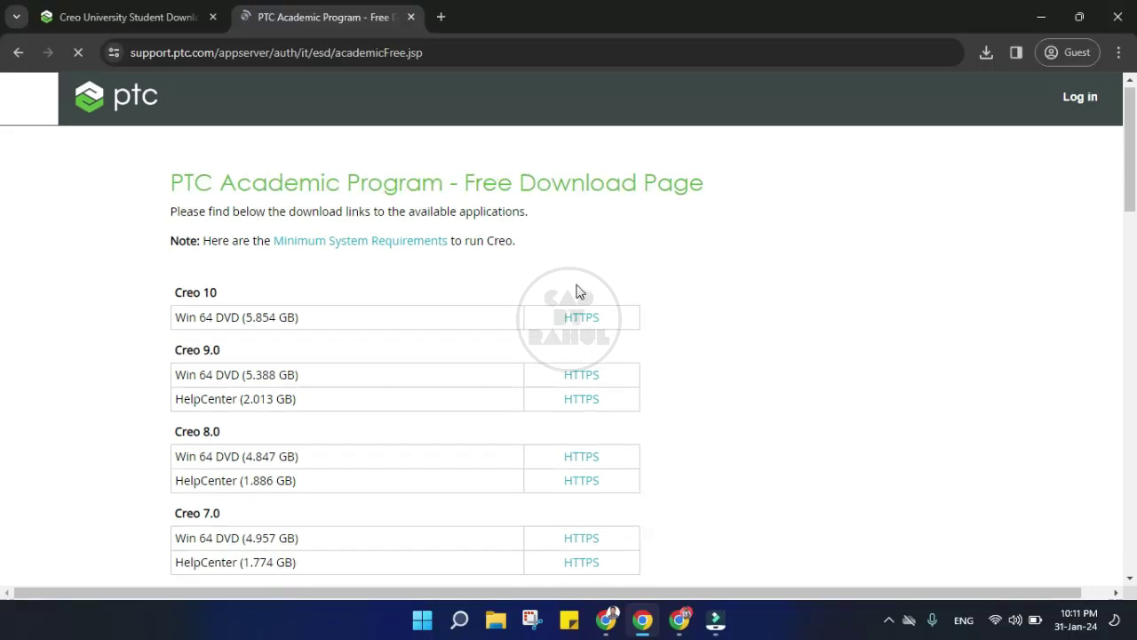
# Download the Creo 8.0 Win 64 DVD (4.847 GB) into the Downloads folder
pyautogui.scroll(-2, 422, 403)
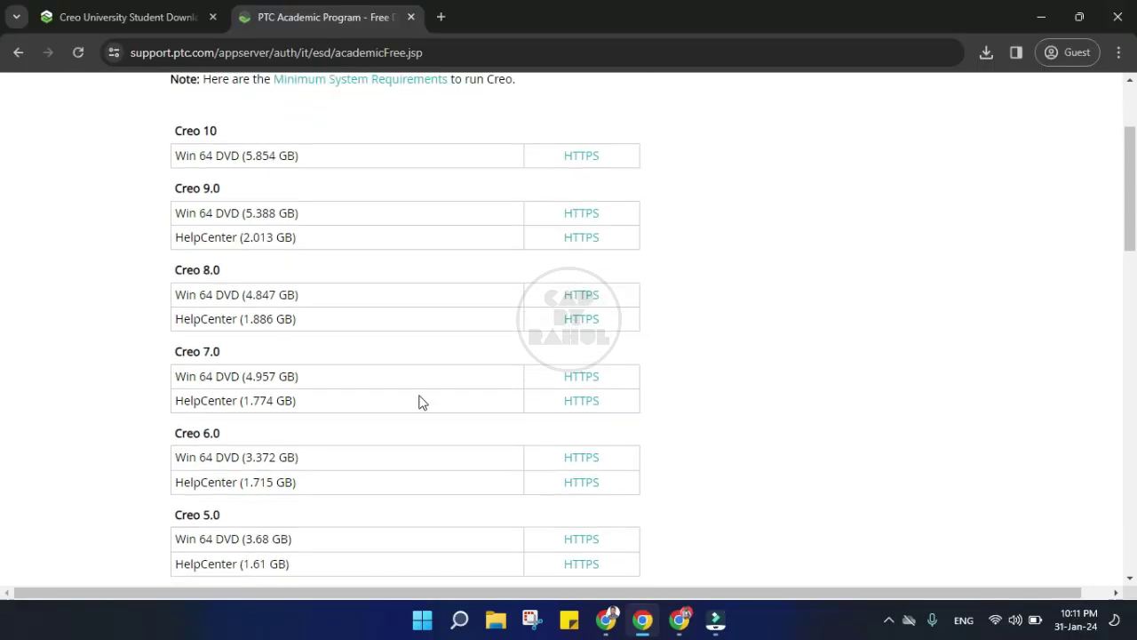
pyautogui.moveTo(176, 295); pyautogui.dragTo(302, 296)
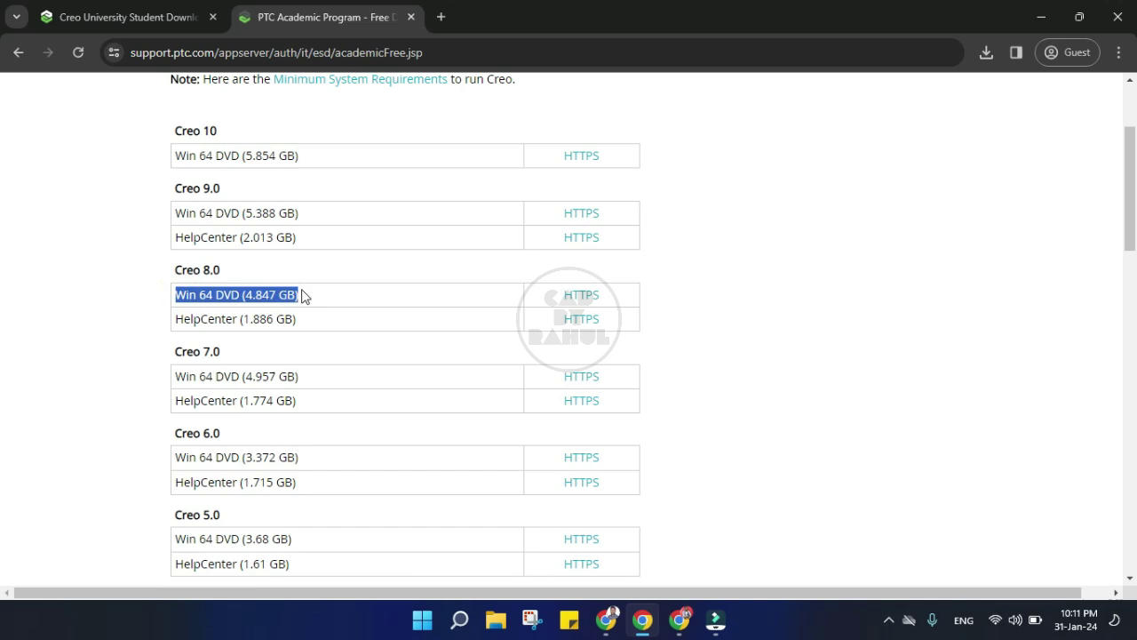
pyautogui.click(580, 296)
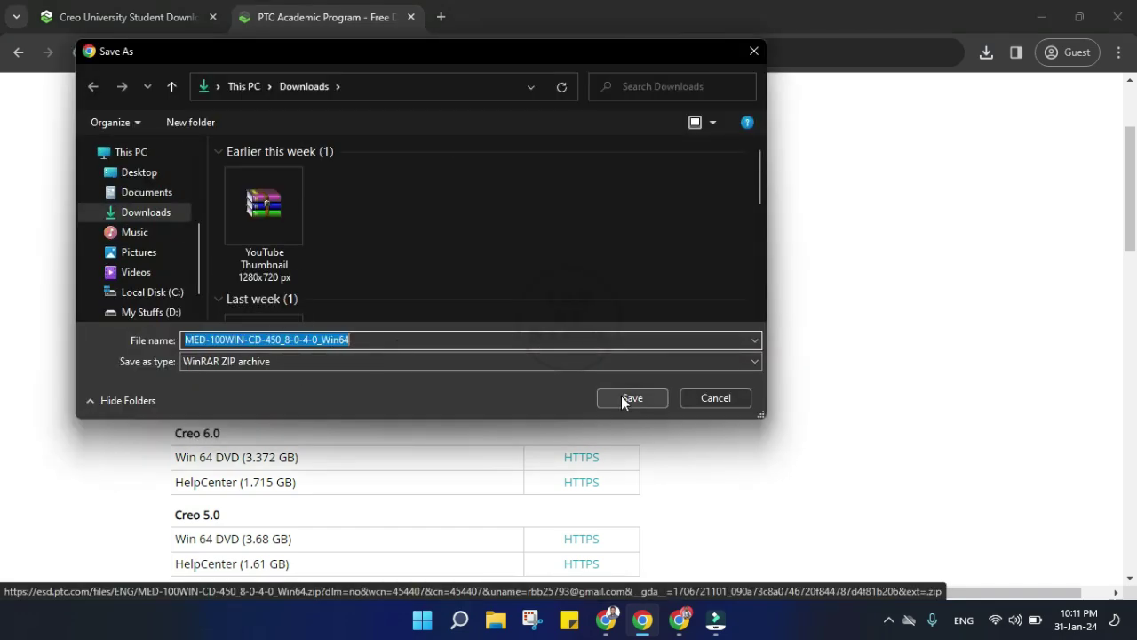
pyautogui.click(621, 396)
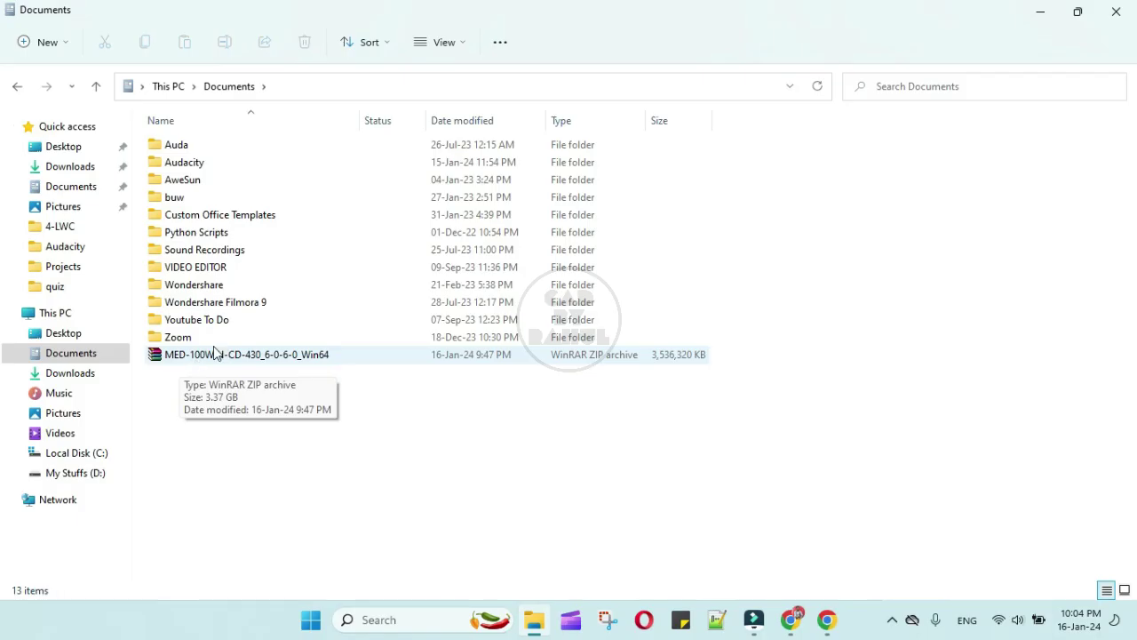
# Open the Creo zip in WinRAR, set as default app, and extract it to Documents
pyautogui.click(203, 355)
pyautogui.rightClick(203, 355)
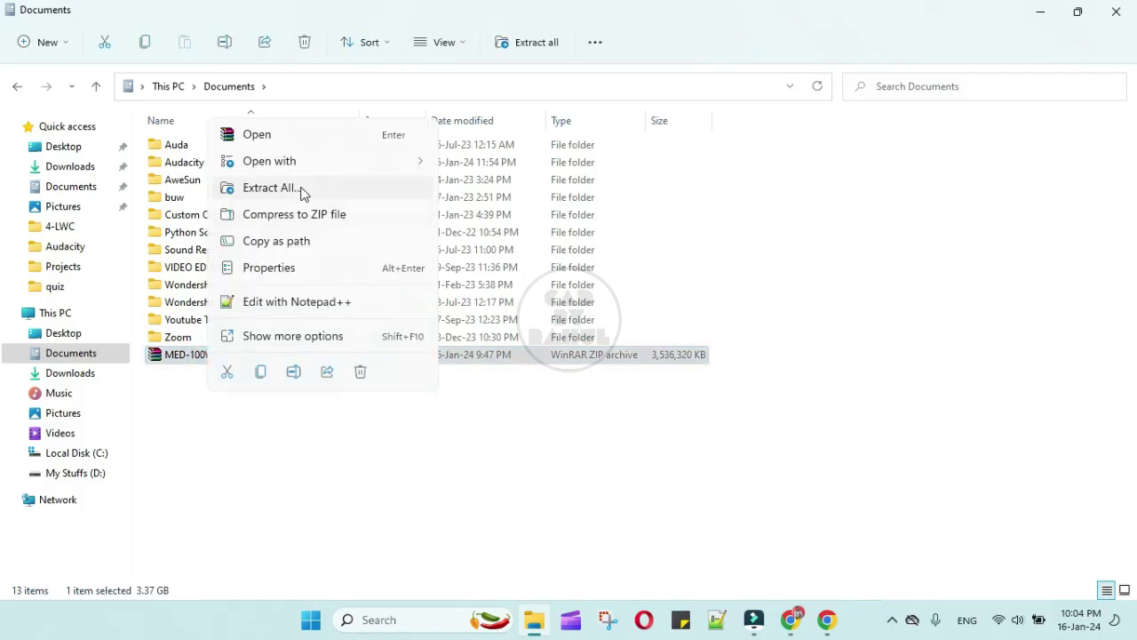
pyautogui.click(313, 140)
pyautogui.click(431, 491)
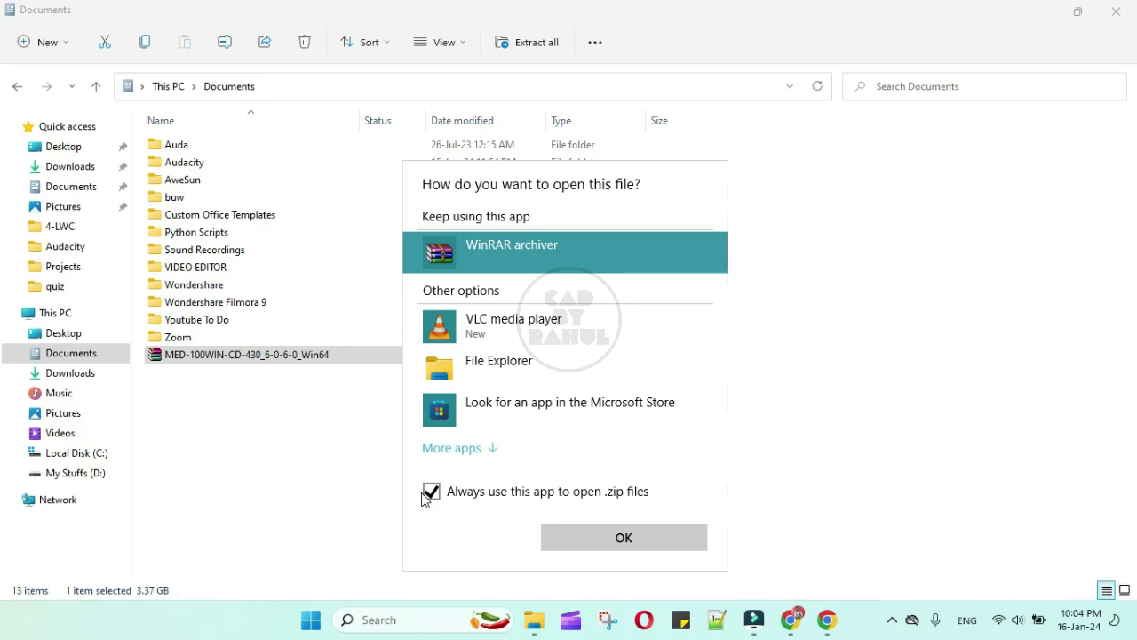
pyautogui.click(619, 537)
pyautogui.click(153, 142)
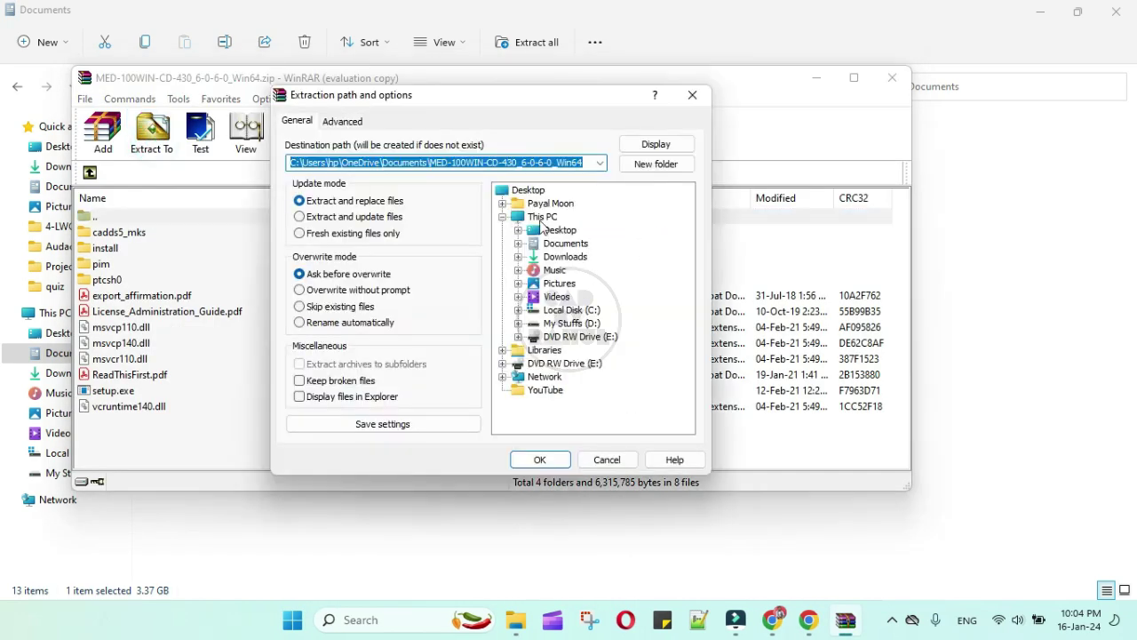
pyautogui.click(565, 243)
pyautogui.click(540, 461)
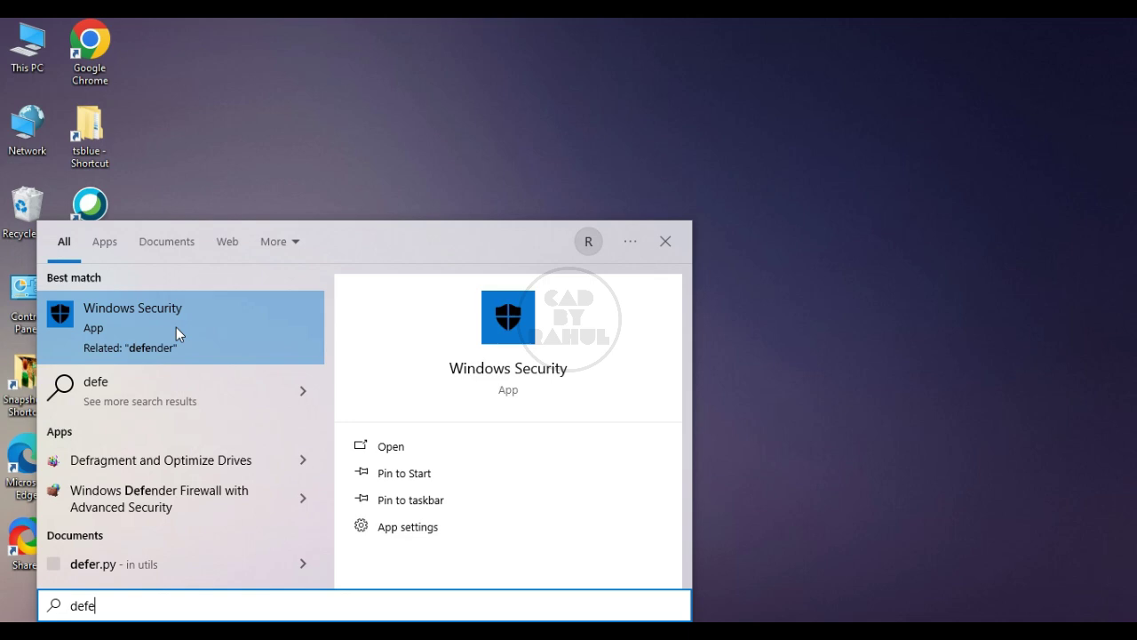
# Turn off real-time, cloud-delivered, sample submission and tamper protection in Windows Security
pyautogui.click(176, 327)
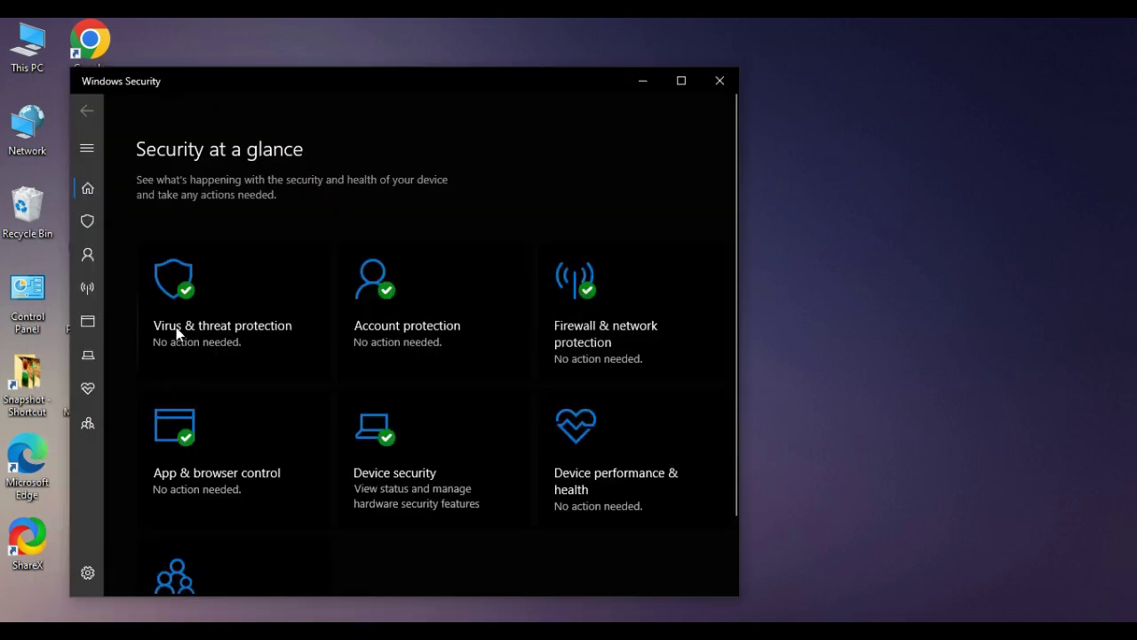
pyautogui.click(227, 303)
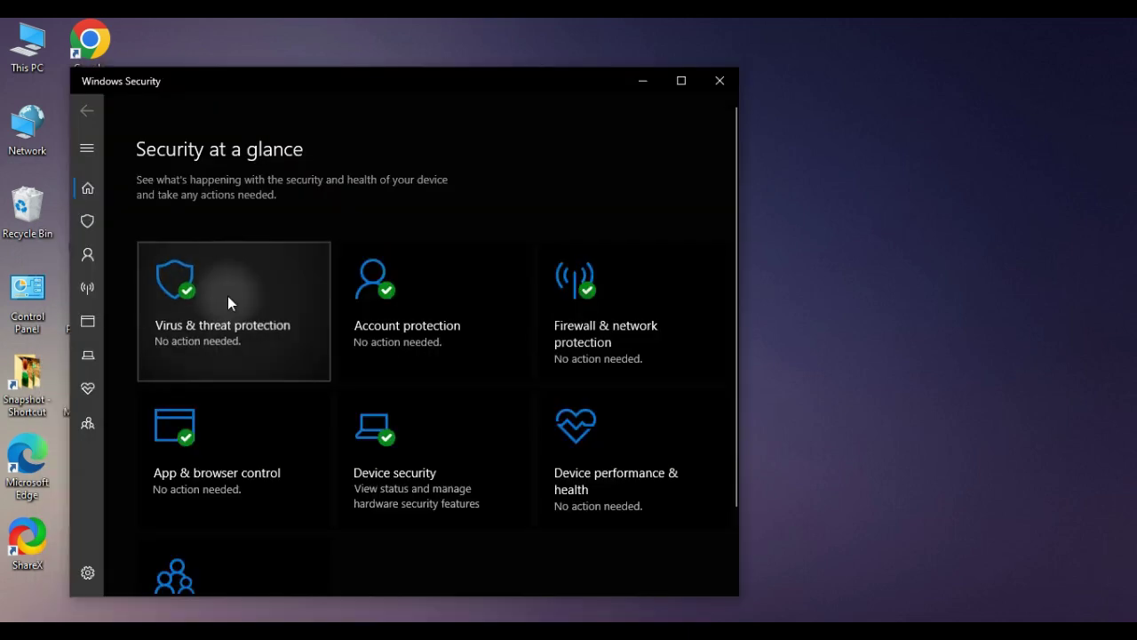
pyautogui.scroll(-2, 264, 444)
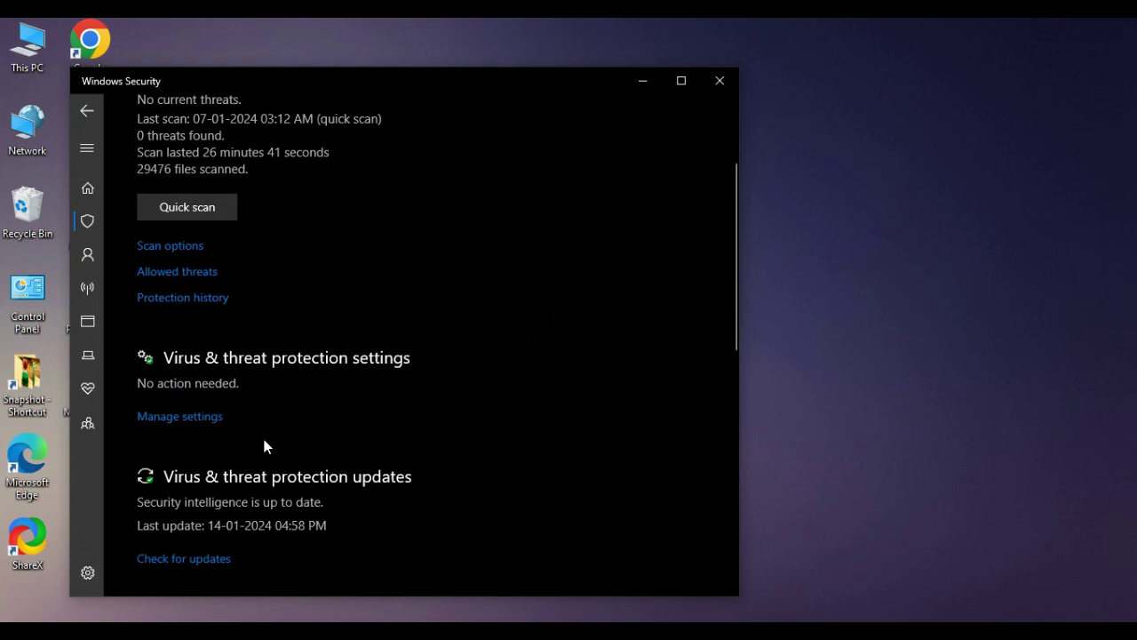
pyautogui.click(177, 424)
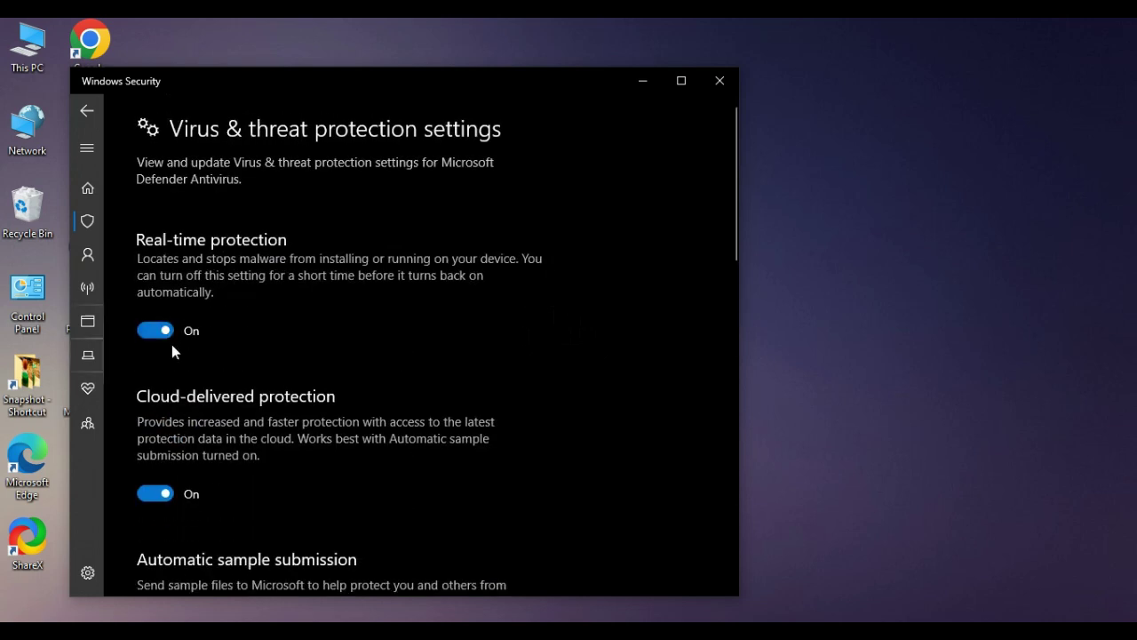
pyautogui.click(155, 337)
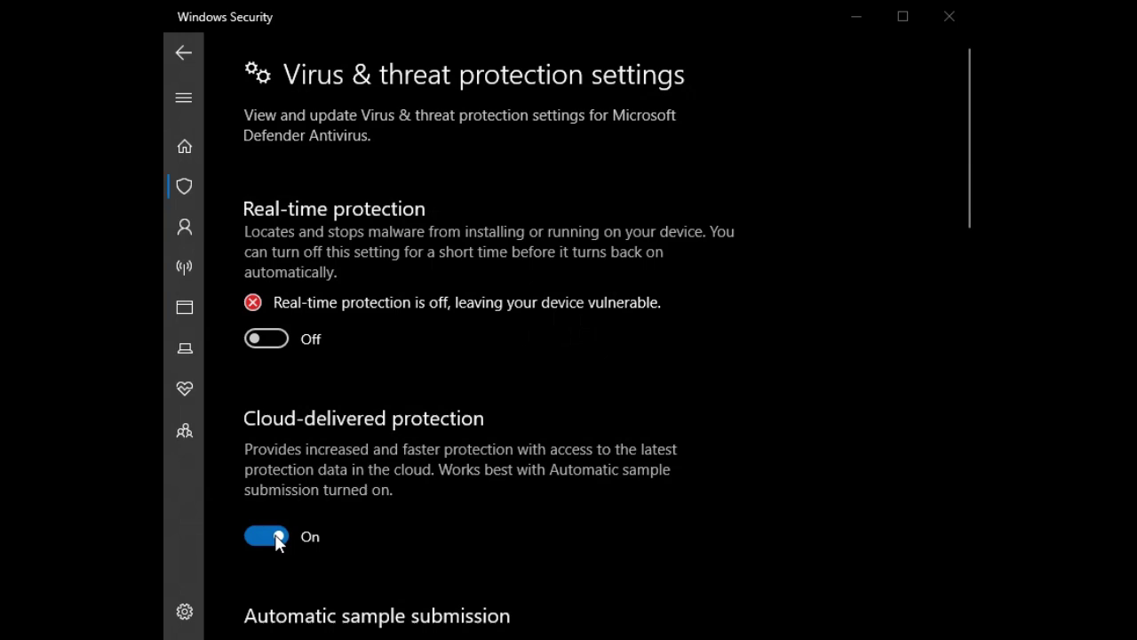
pyautogui.click(160, 493)
pyautogui.scroll(-3, 180, 507)
pyautogui.click(269, 501)
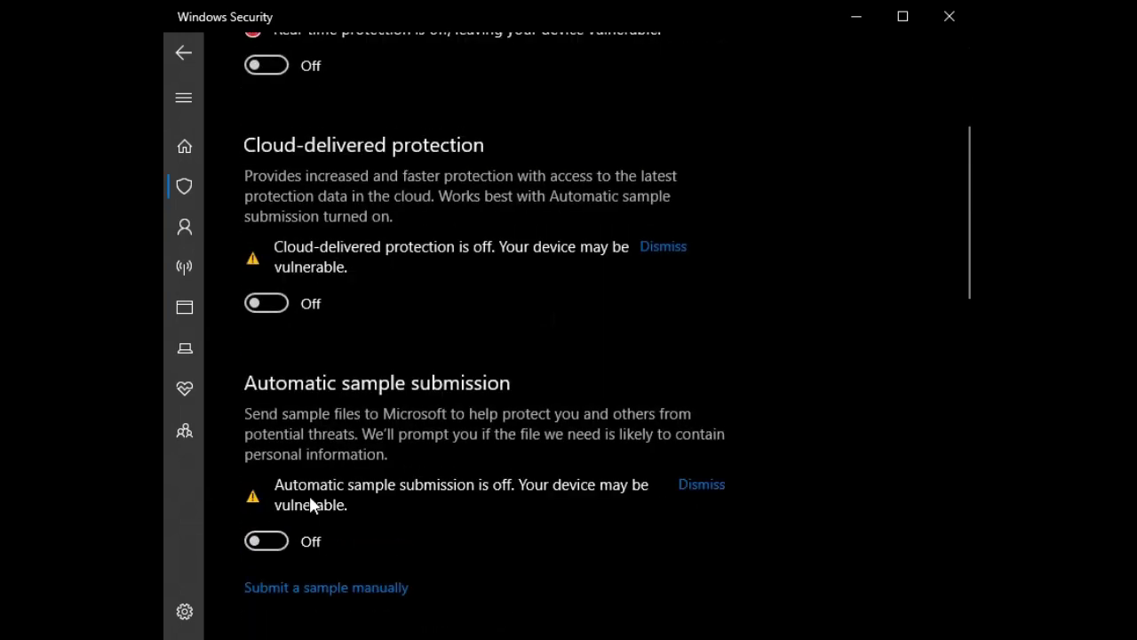
pyautogui.scroll(-3, 307, 489)
pyautogui.click(276, 466)
pyautogui.scroll(-1, 364, 480)
pyautogui.scroll(-10, 364, 480)
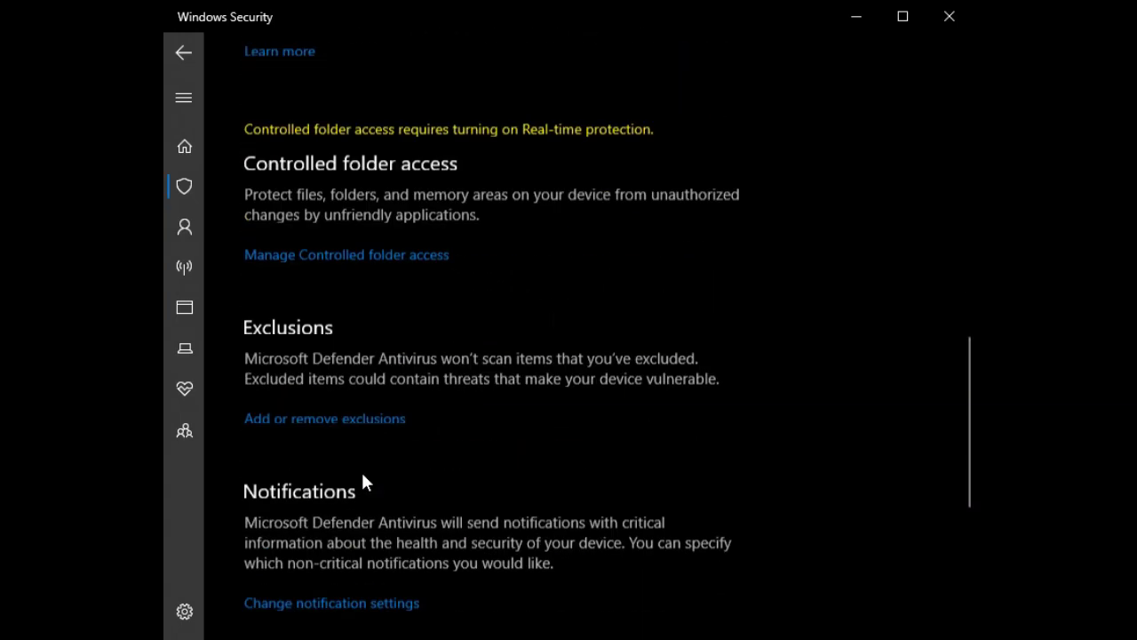
pyautogui.scroll(15, 364, 481)
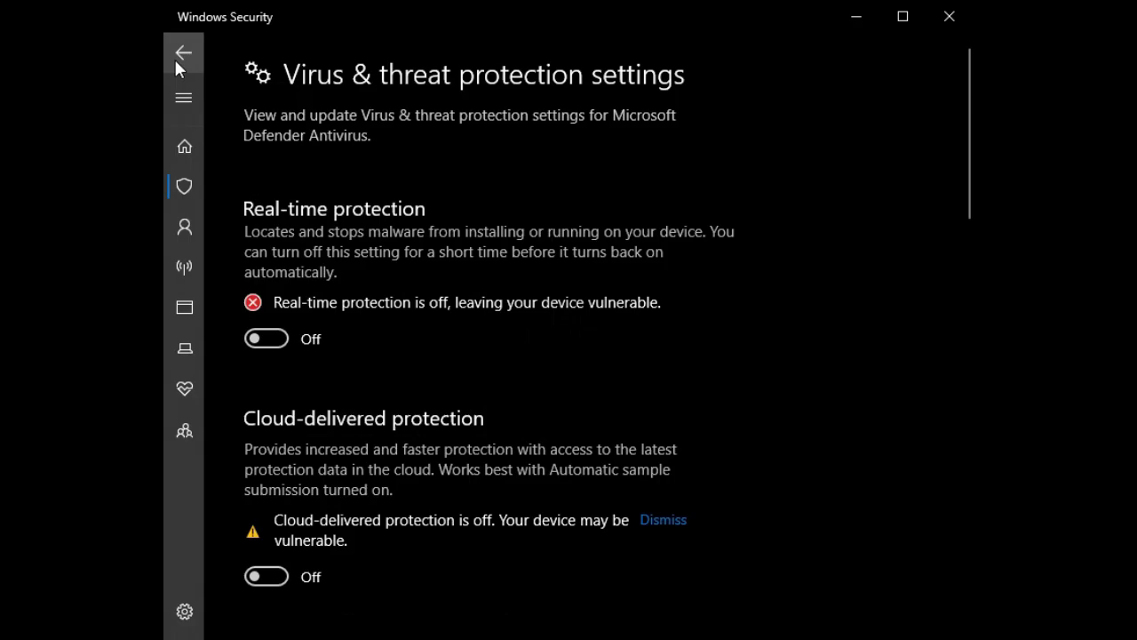
pyautogui.click(183, 52)
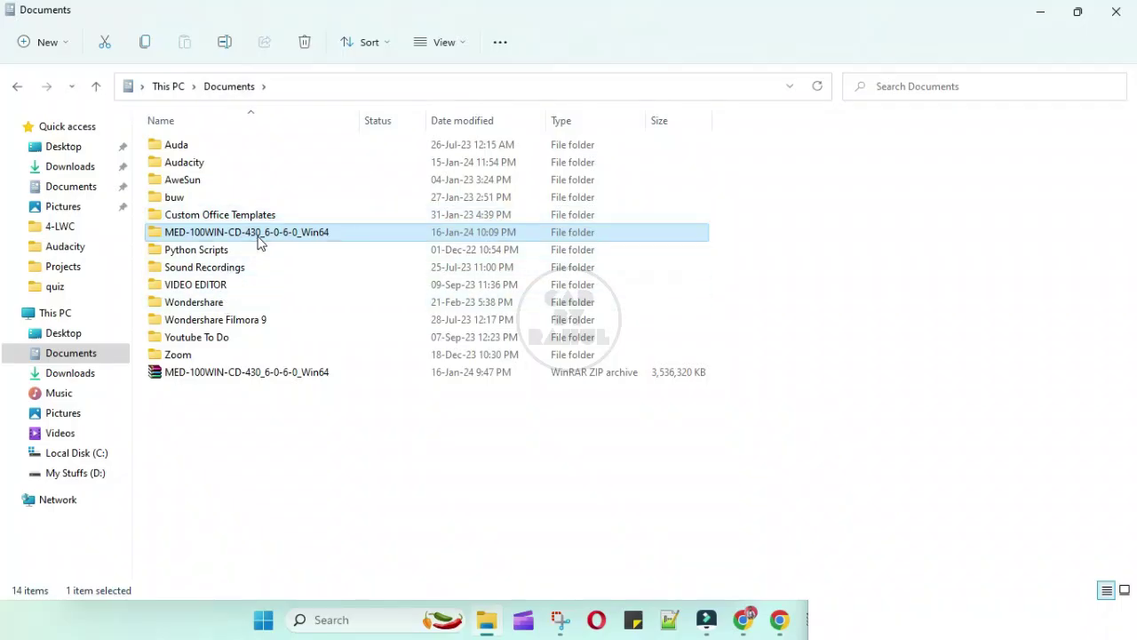
# Run setup from the extracted MED-100WIN-CD-430_6-0-6-0_Win64 folder as administrator
pyautogui.doubleClick(260, 241)
pyautogui.doubleClick(201, 319)
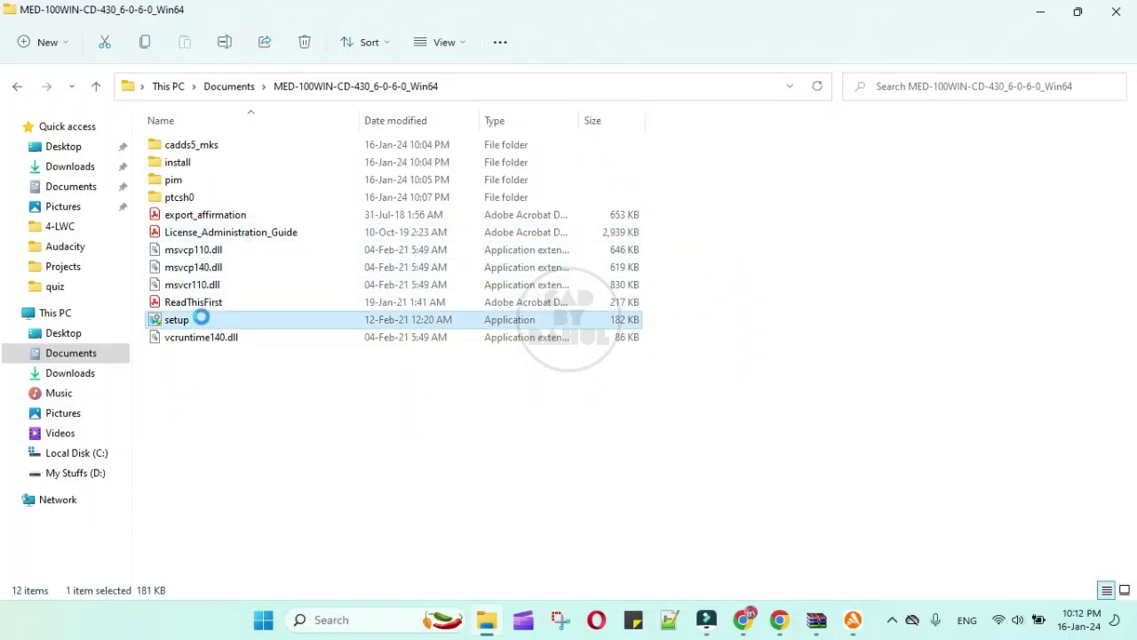
pyautogui.rightClick(201, 319)
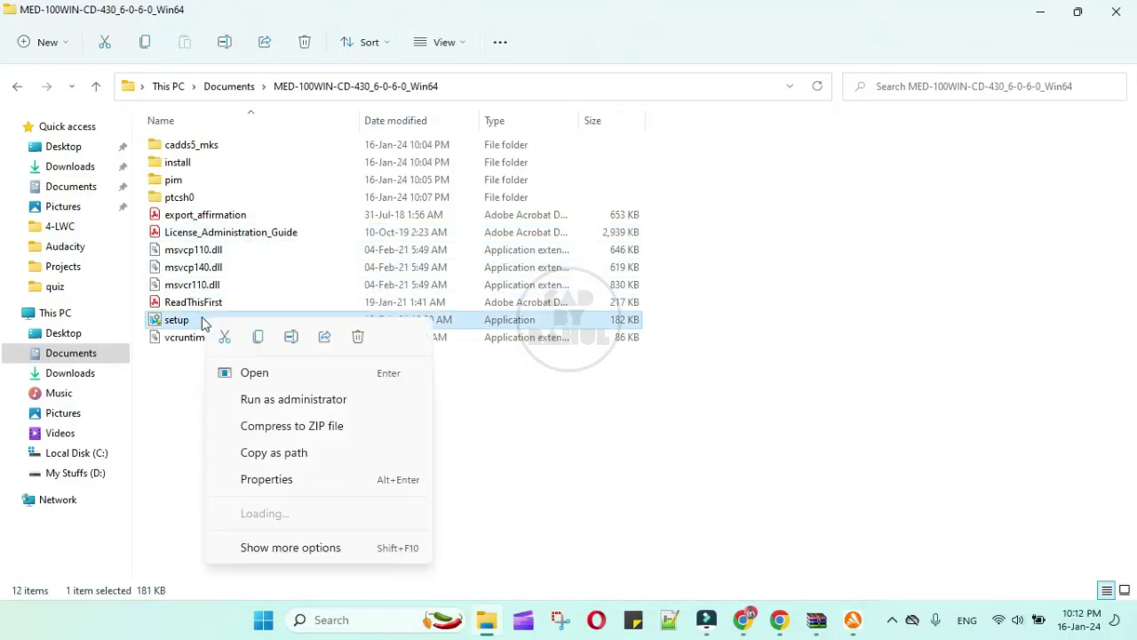
pyautogui.click(296, 399)
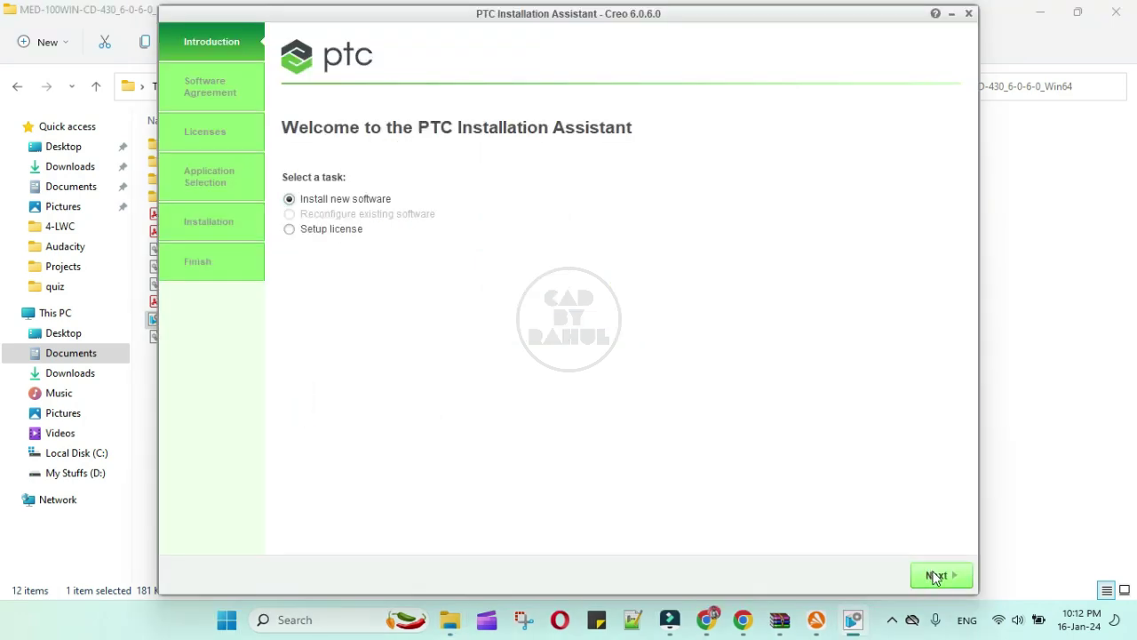
# Choose Install new software, accept the licence and export agreements, and continue
pyautogui.click(936, 576)
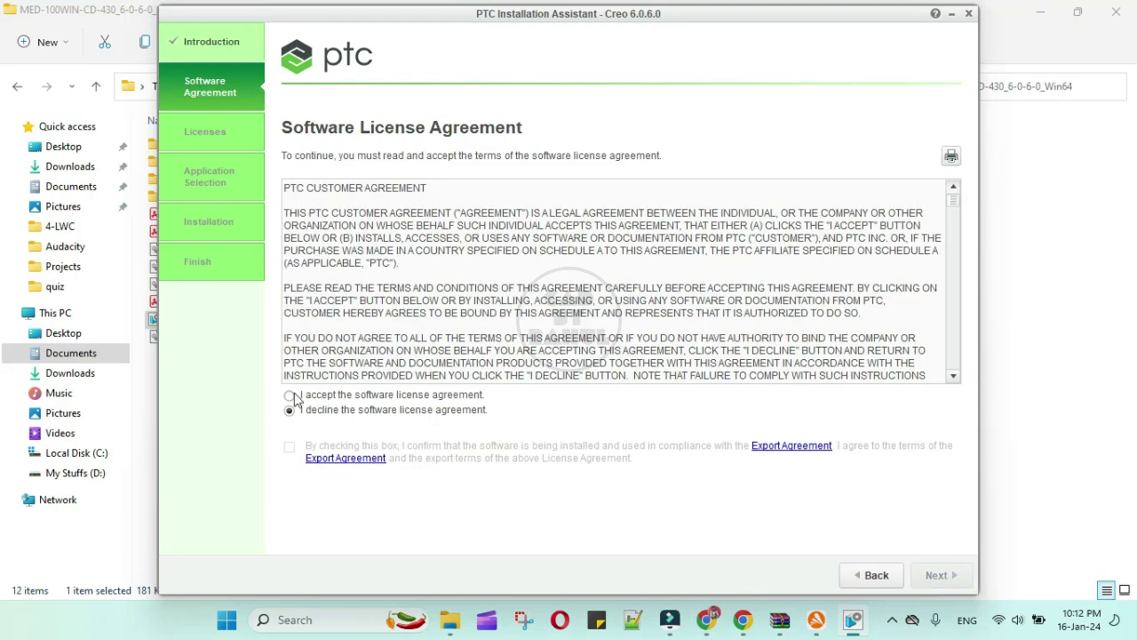
pyautogui.click(293, 397)
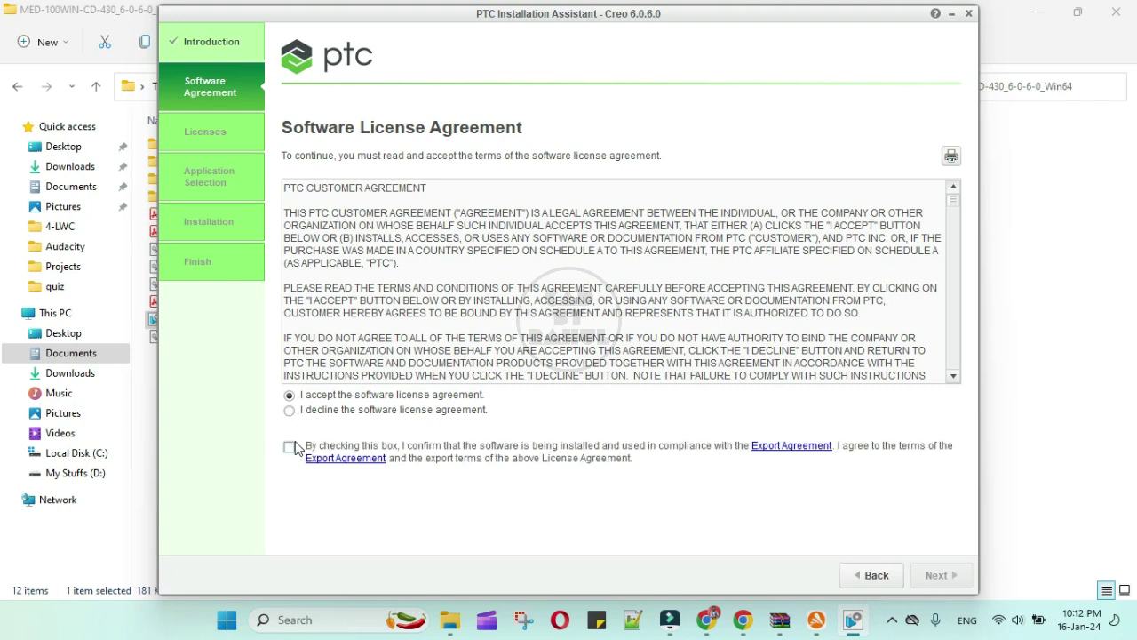
pyautogui.click(291, 448)
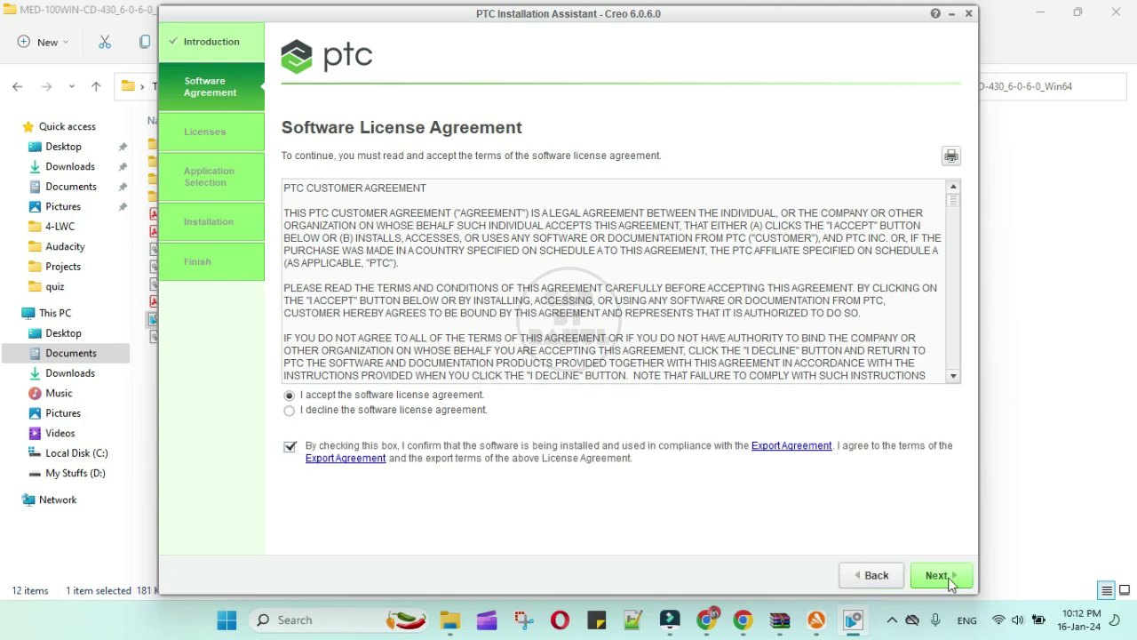
pyautogui.click(951, 579)
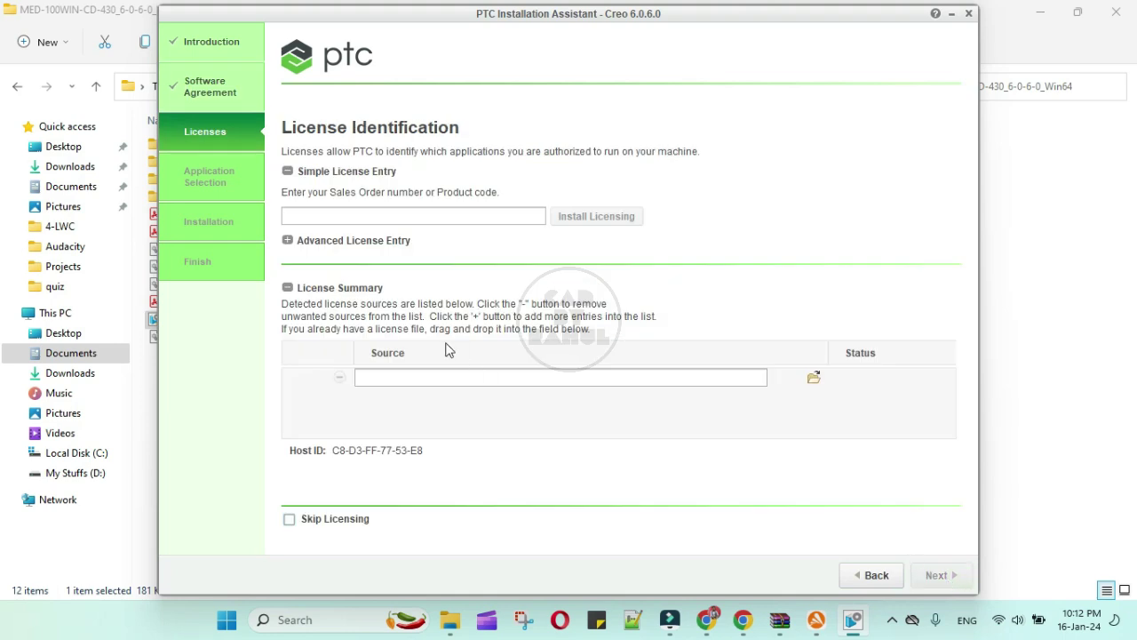
# Paste the student product code into Simple License Entry and authorise the licence with the PTC.com login
pyautogui.click(707, 620)
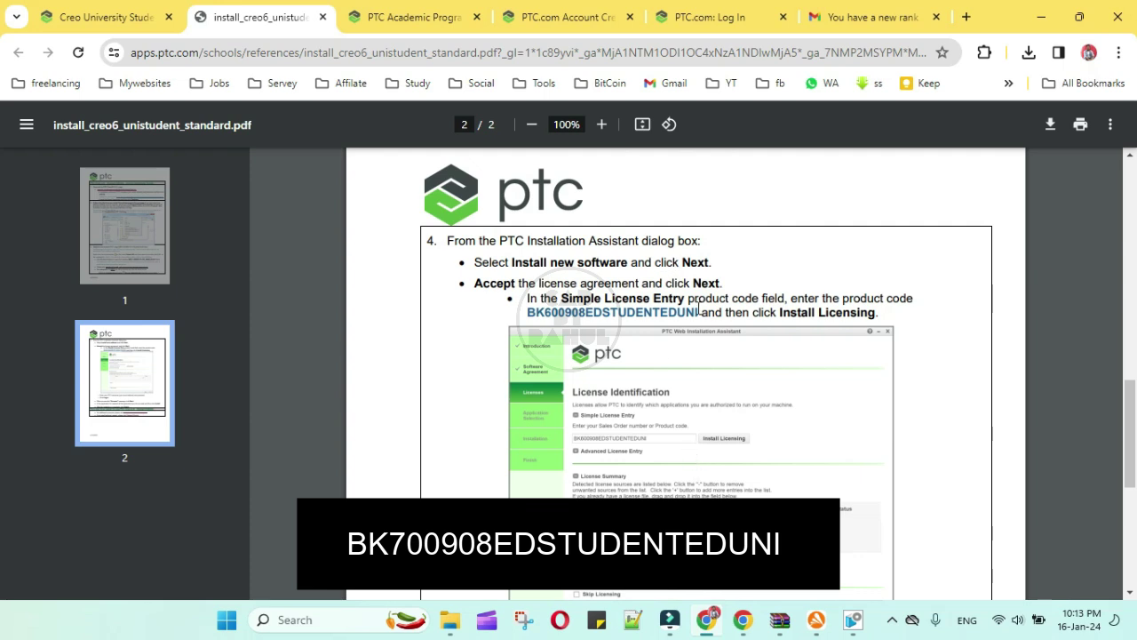
pyautogui.hotkey('alt', 'Tab')
pyautogui.click(382, 216)
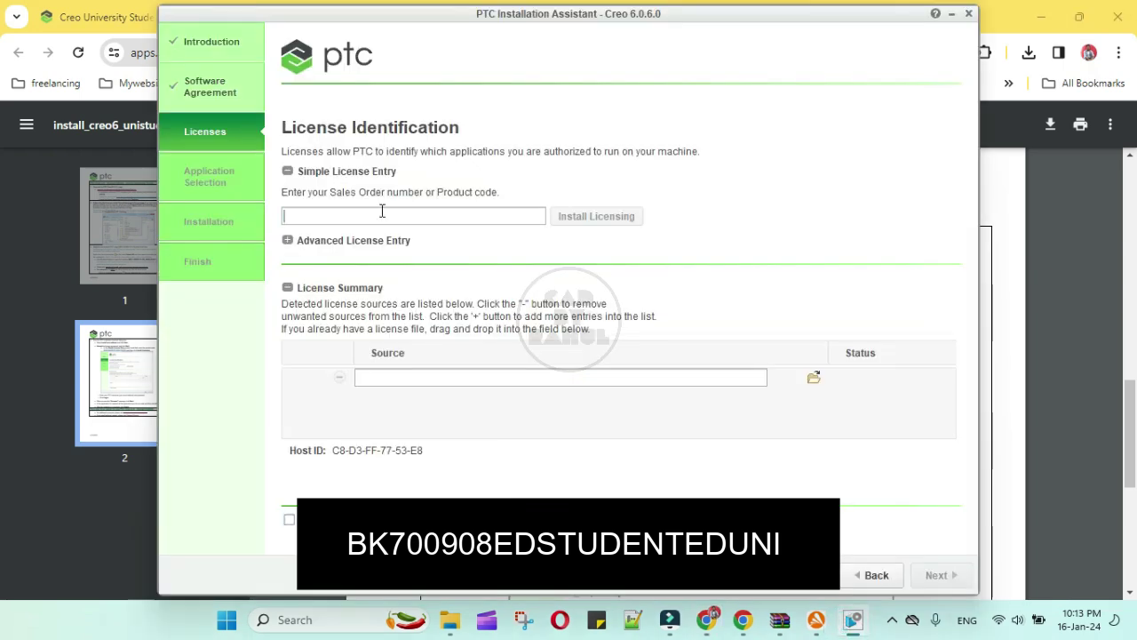
pyautogui.hotkey('ctrl', 'v')
pyautogui.click(576, 221)
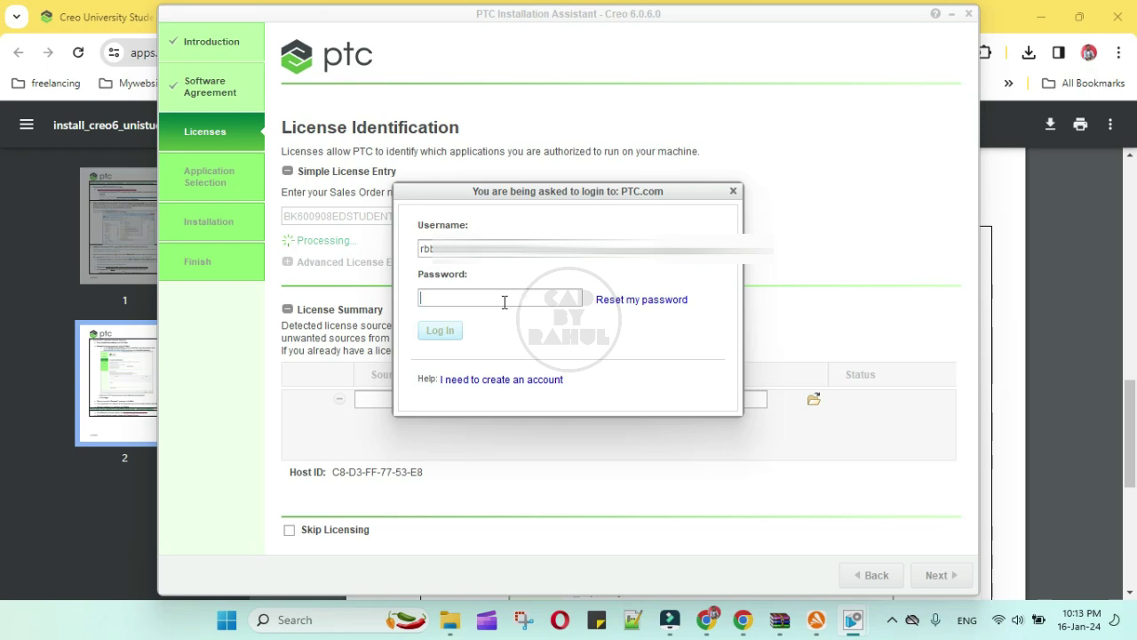
pyautogui.write('••')
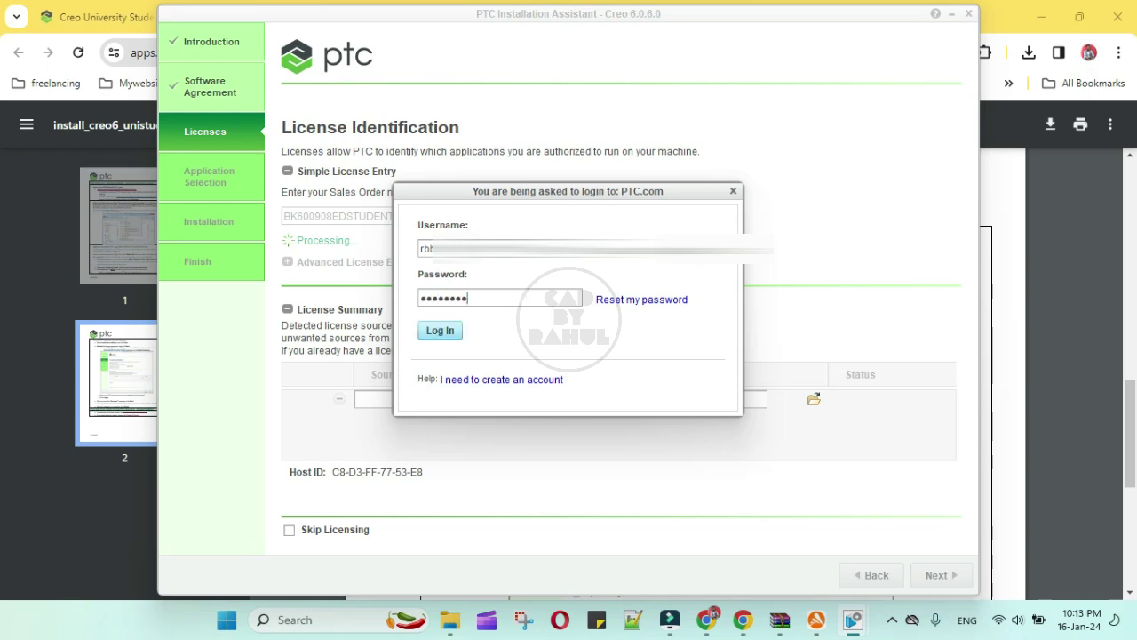
pyautogui.click(447, 333)
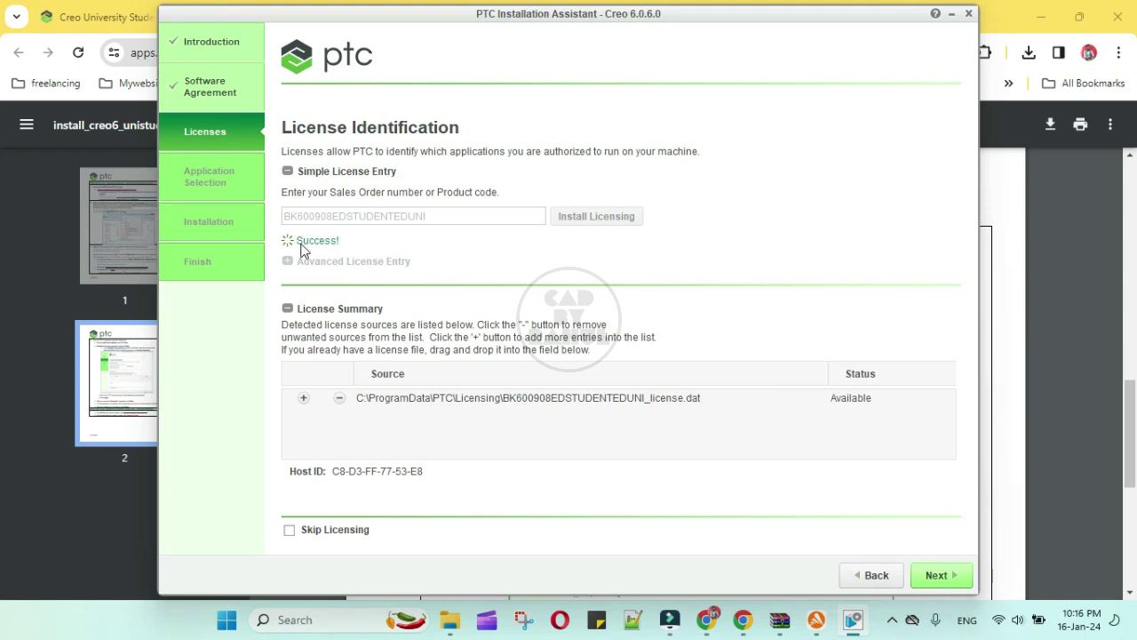
# Exclude Creo Direct, Creo Layout and Creo Simulate, then install the remaining applications
pyautogui.click(933, 575)
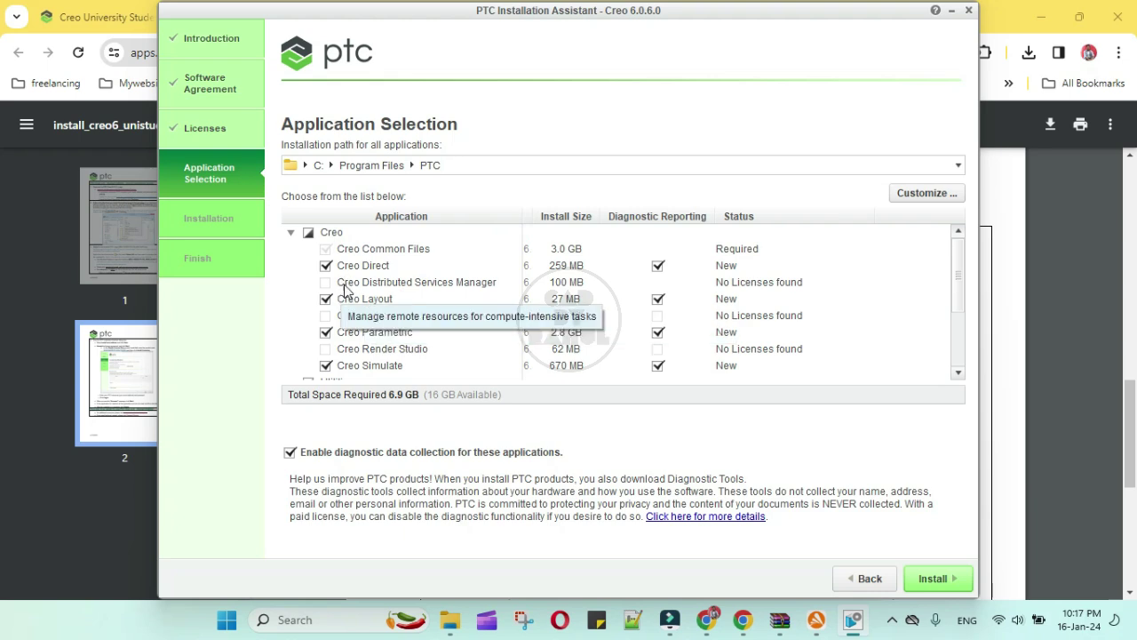
pyautogui.click(325, 265)
pyautogui.click(326, 300)
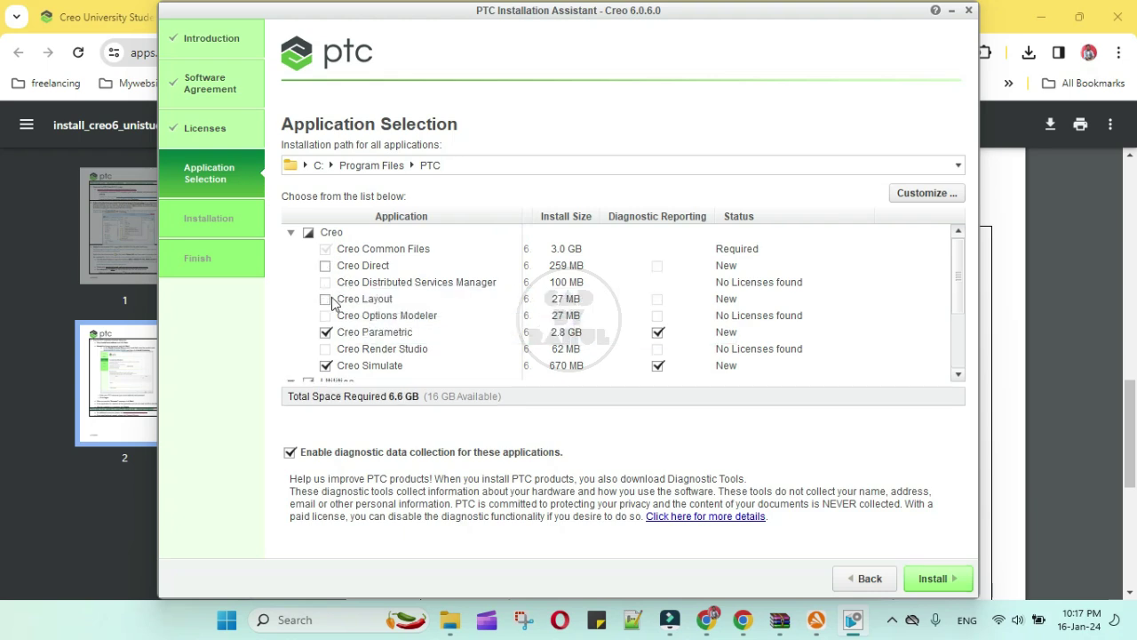
pyautogui.scroll(-2, 342, 321)
pyautogui.click(325, 291)
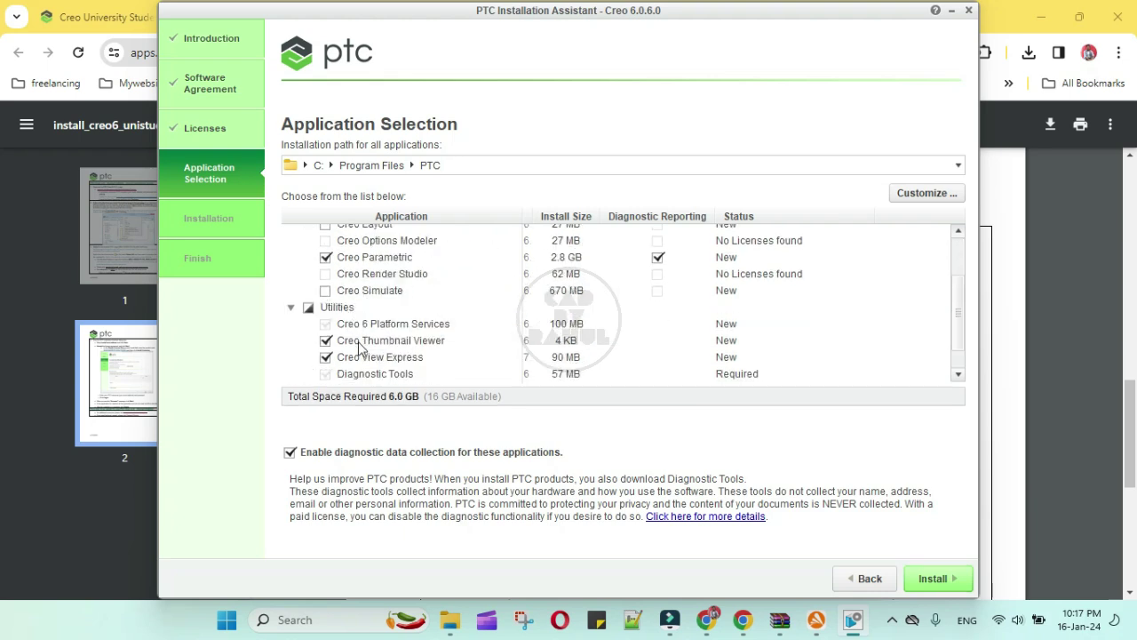
pyautogui.scroll(-1, 360, 346)
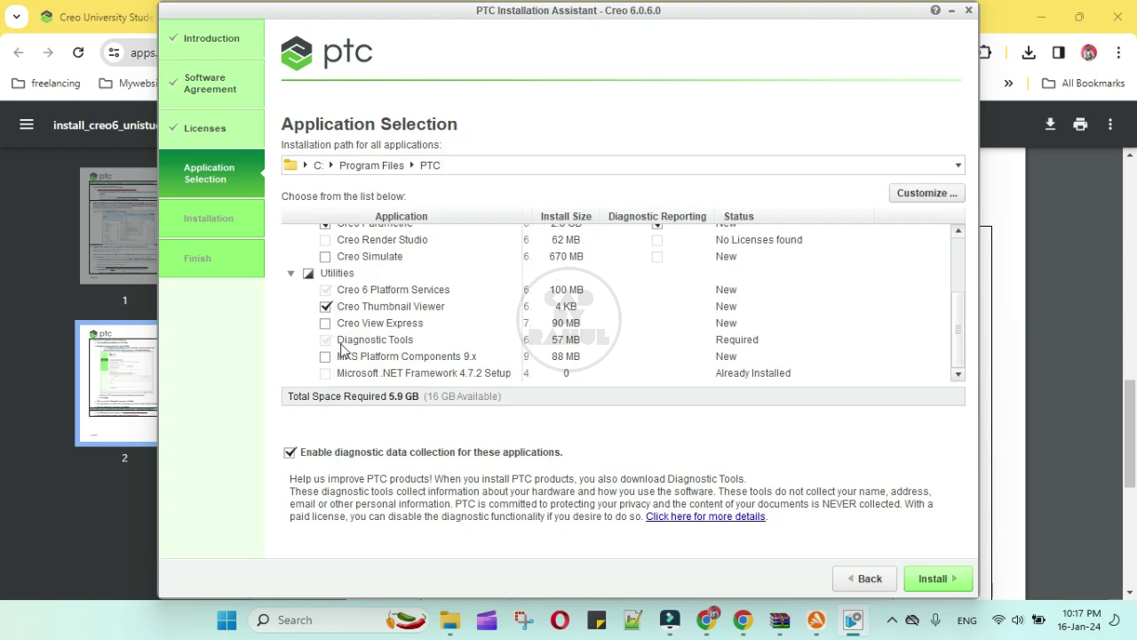
pyautogui.scroll(5, 343, 350)
pyautogui.scroll(-3, 345, 350)
pyautogui.click(935, 579)
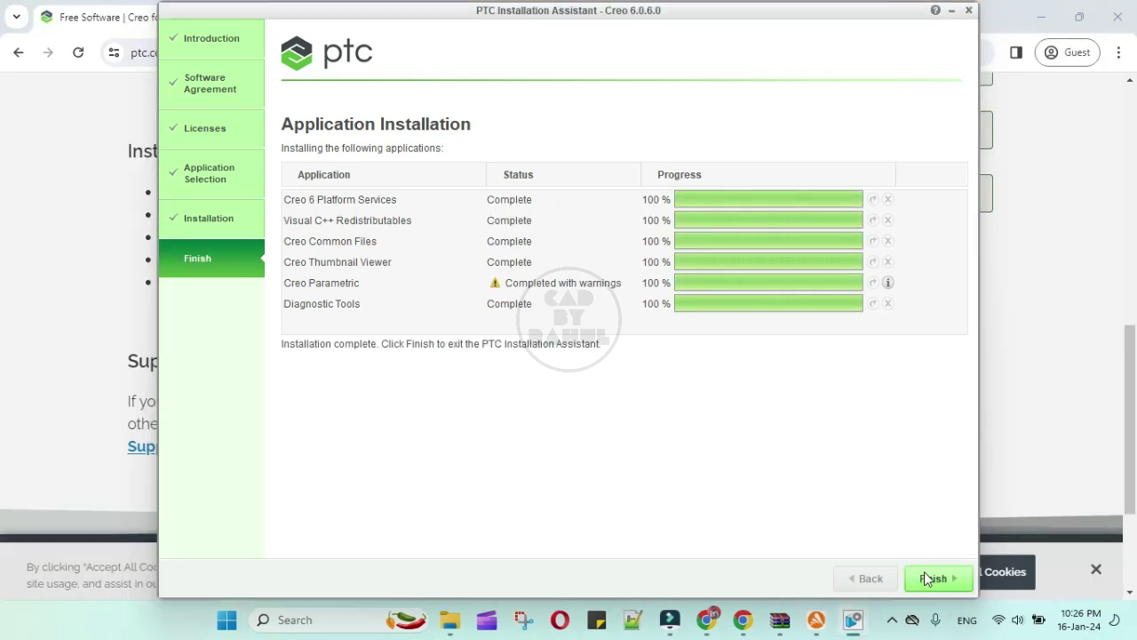
# Finish and exit the completed PTC Installation Assistant before restarting Windows
pyautogui.click(892, 620)
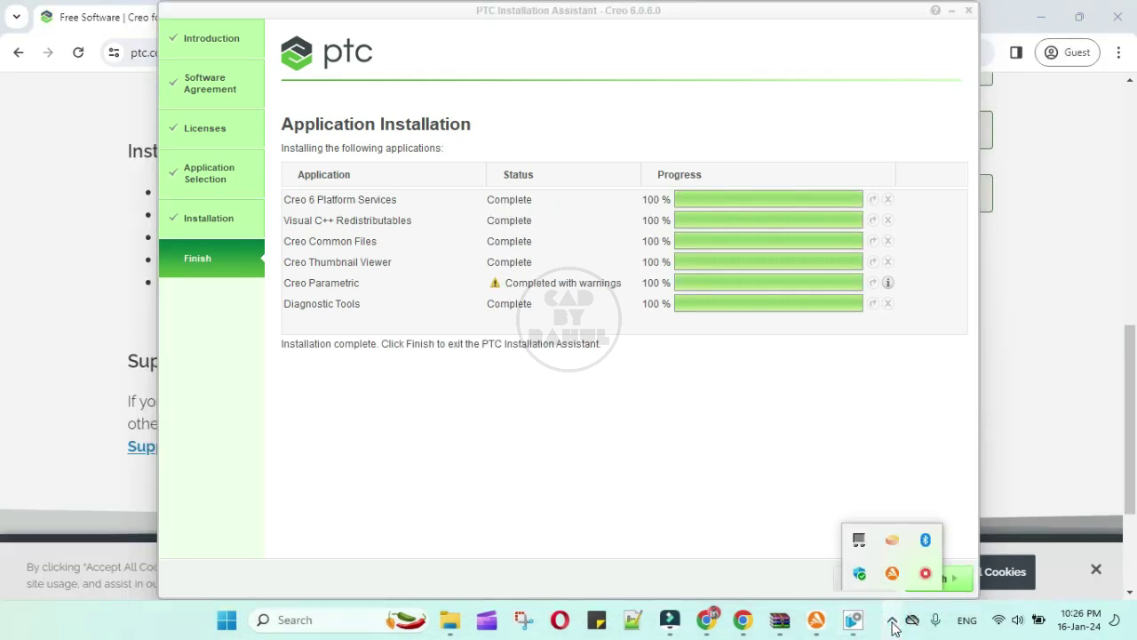
pyautogui.click(892, 620)
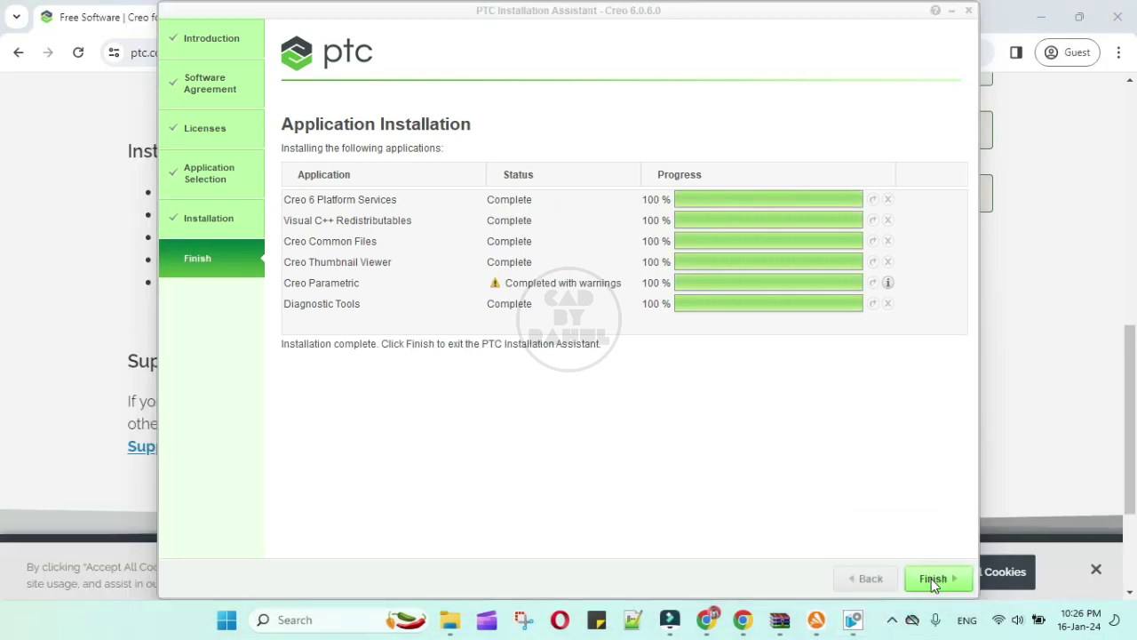
pyautogui.click(931, 578)
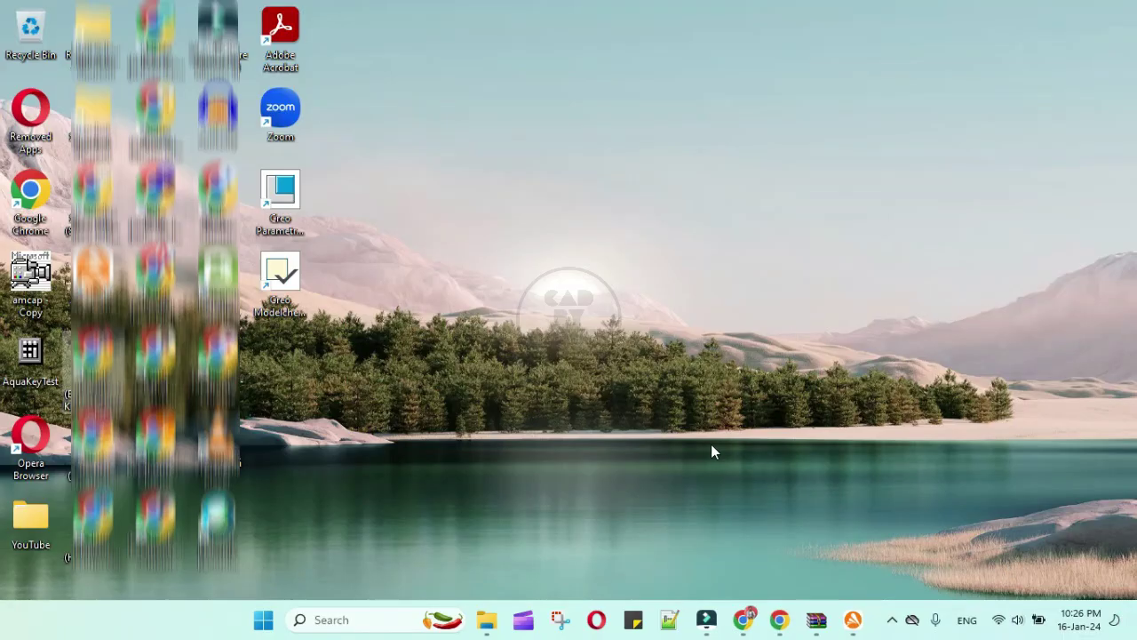
# Start Creo Parametric 6.0.6.0 from its desktop shortcut
pyautogui.click(711, 447)
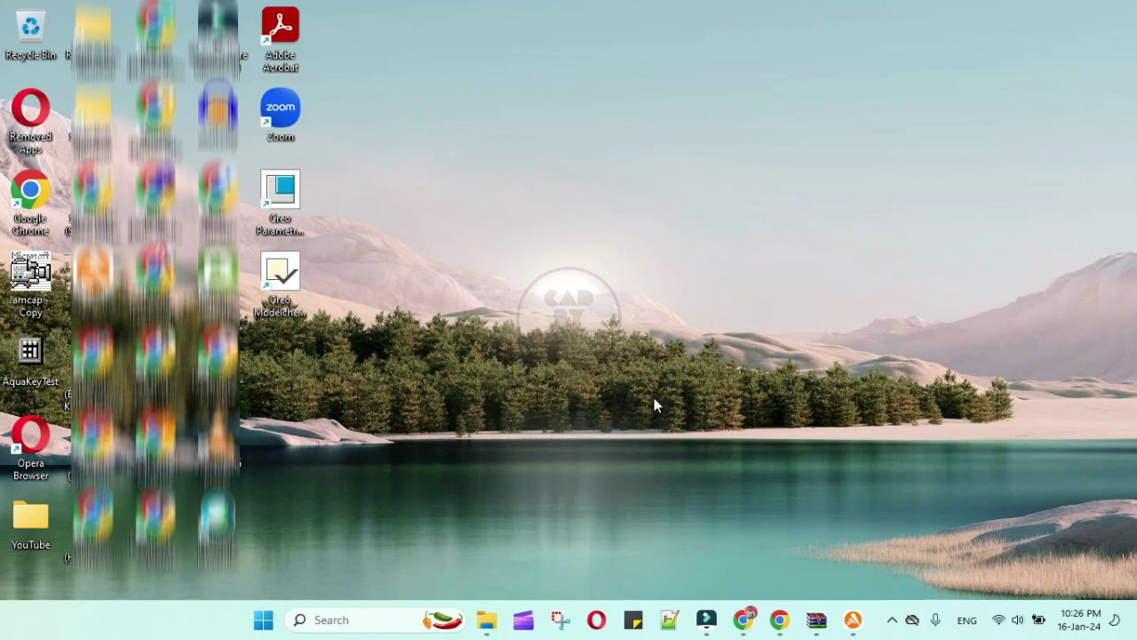
pyautogui.click(283, 198)
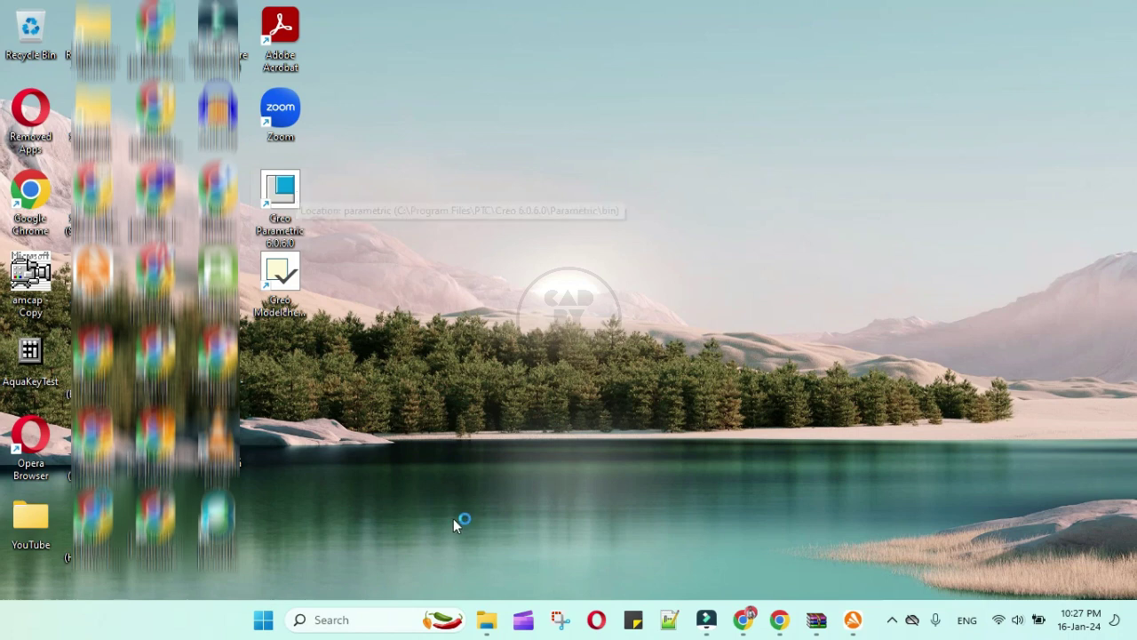
pyautogui.moveTo(715, 629)
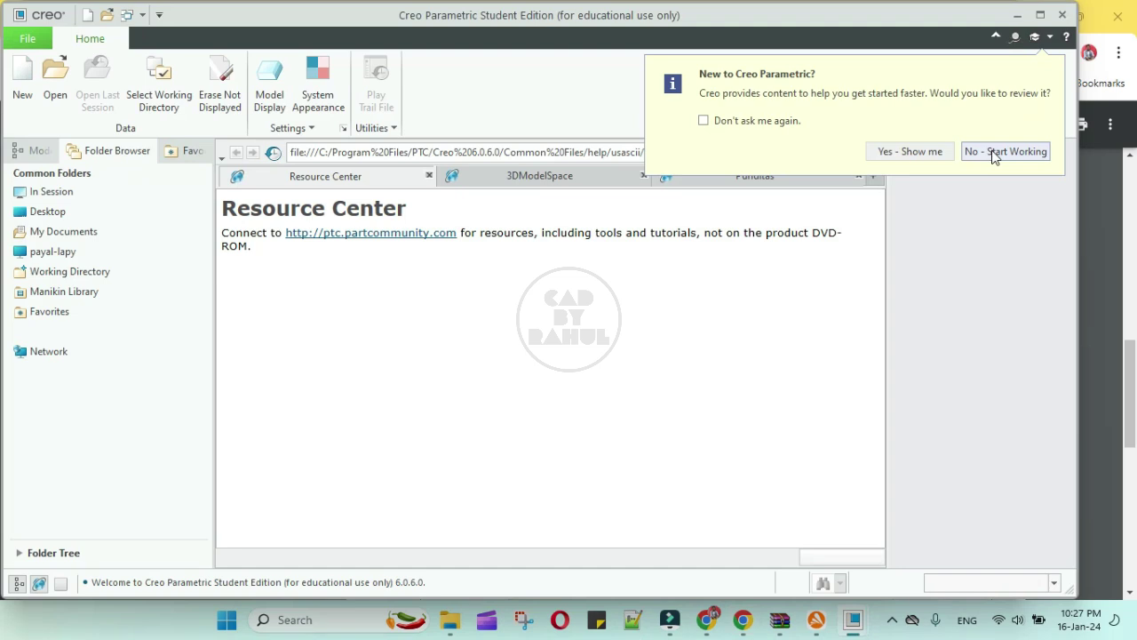
# Skip the getting-started tour, close the Resource Center, and create solid part prt0001
pyautogui.click(994, 153)
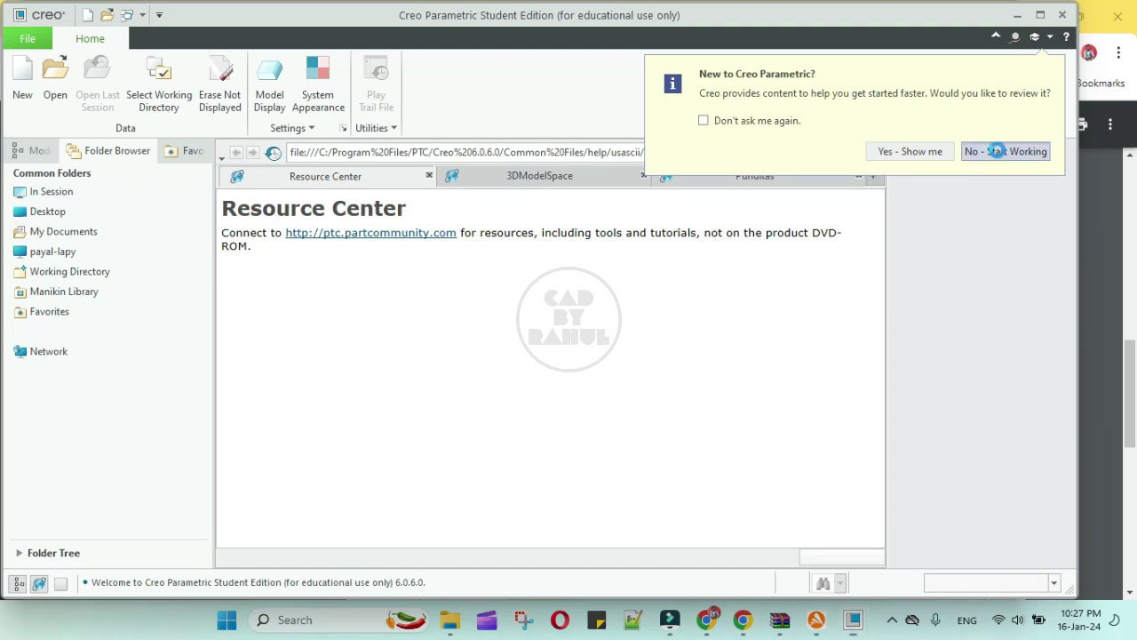
pyautogui.click(1009, 13)
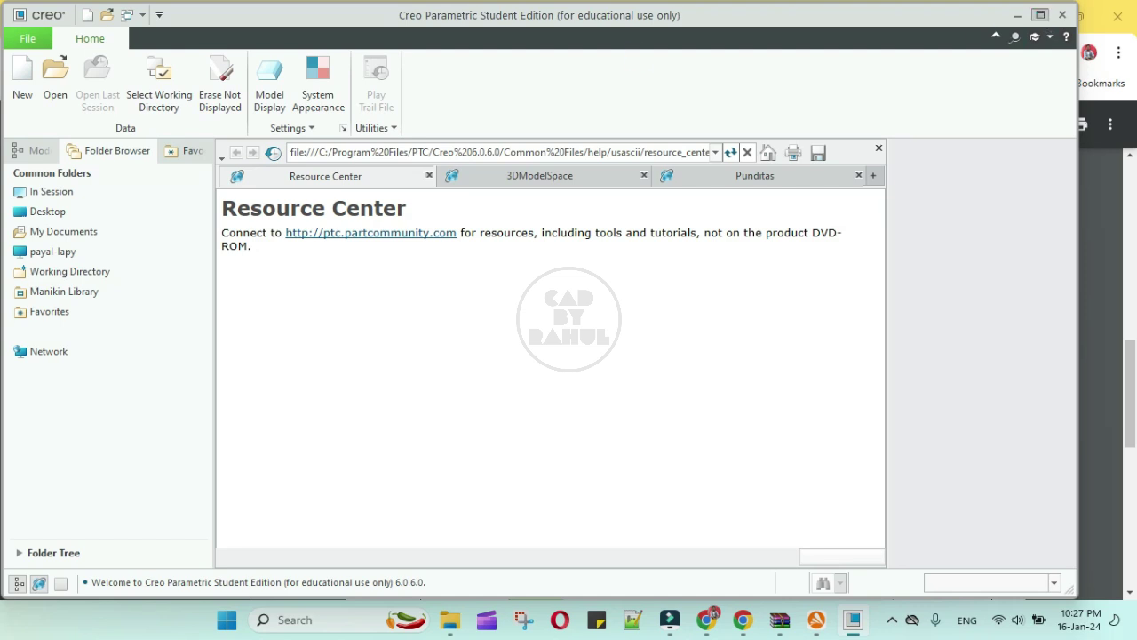
pyautogui.click(23, 78)
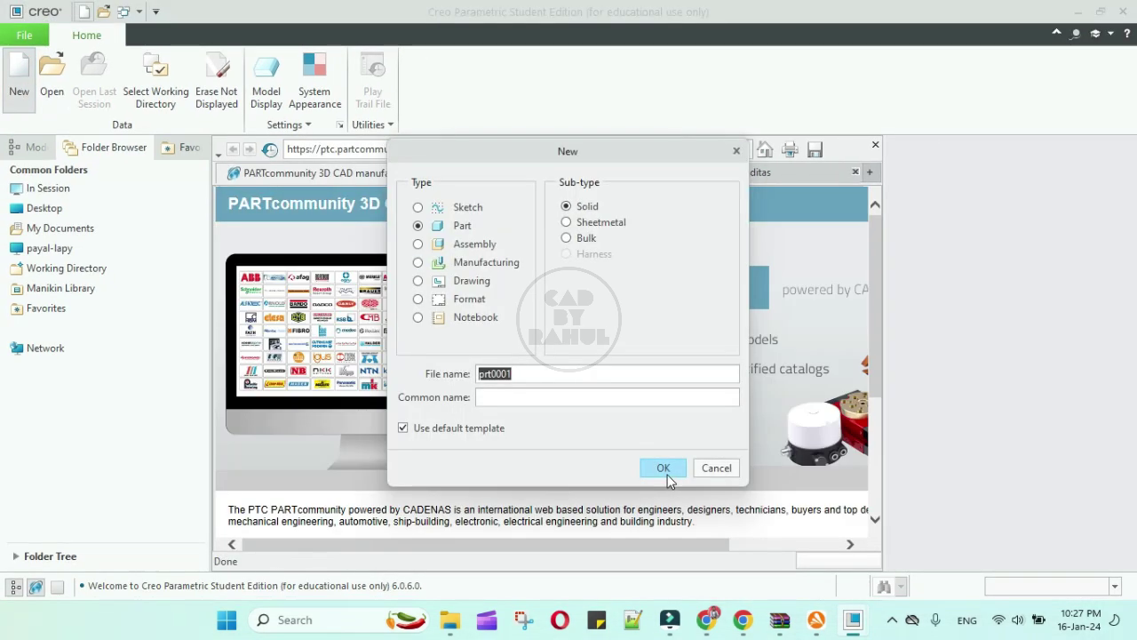
pyautogui.click(667, 475)
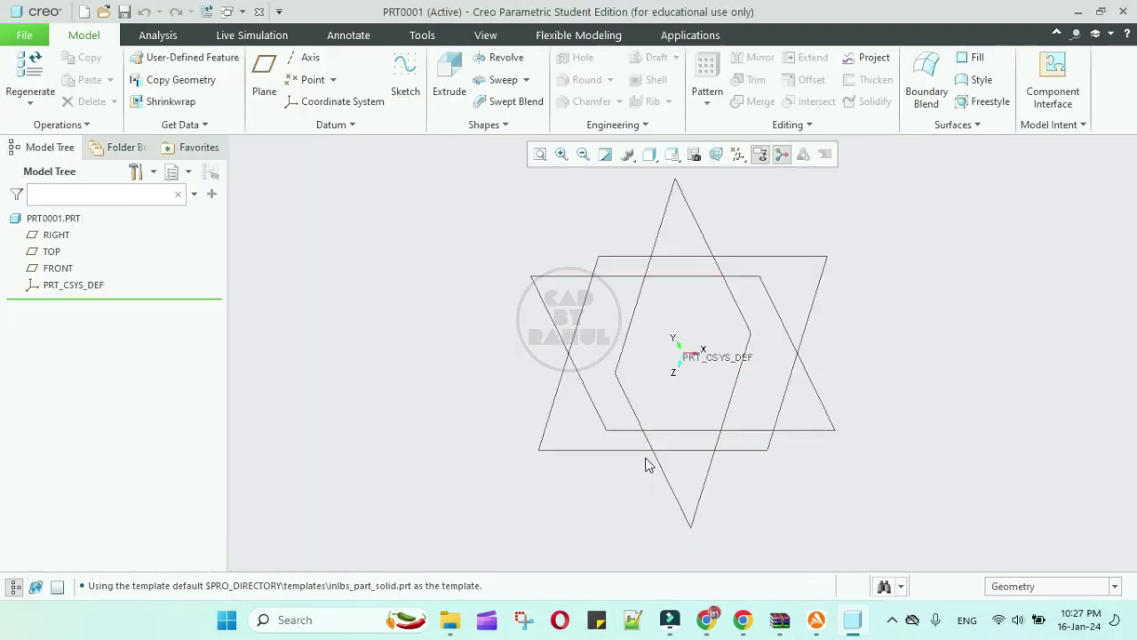
# Extrude a center rectangle sketched at the origin of the FRONT plane into a solid block
pyautogui.click(439, 89)
pyautogui.click(548, 272)
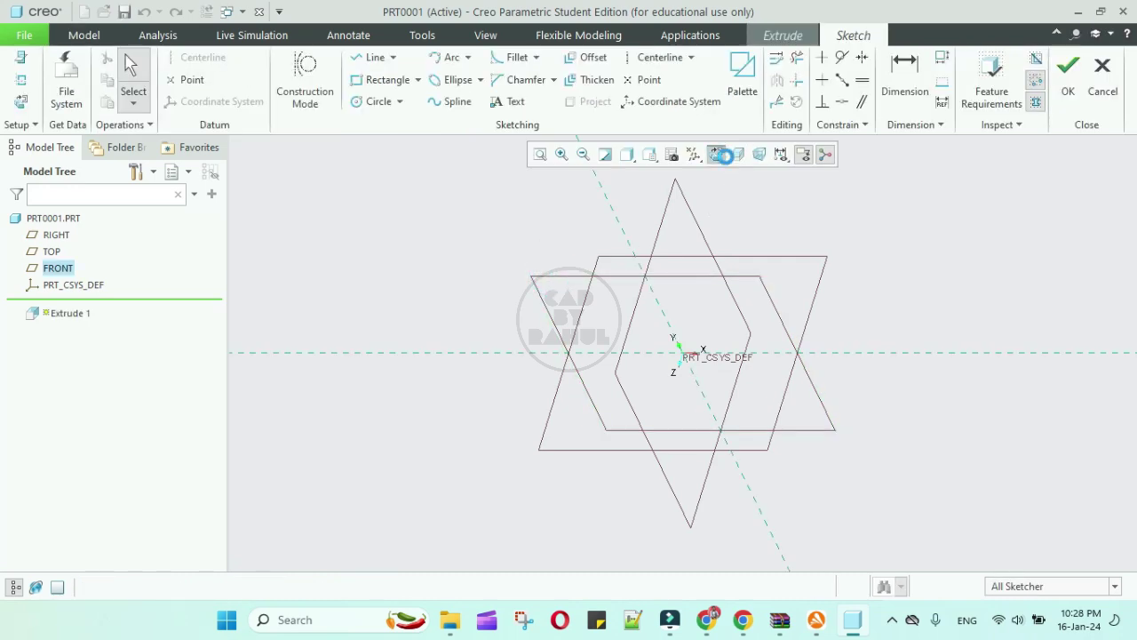
pyautogui.click(417, 80)
pyautogui.click(389, 137)
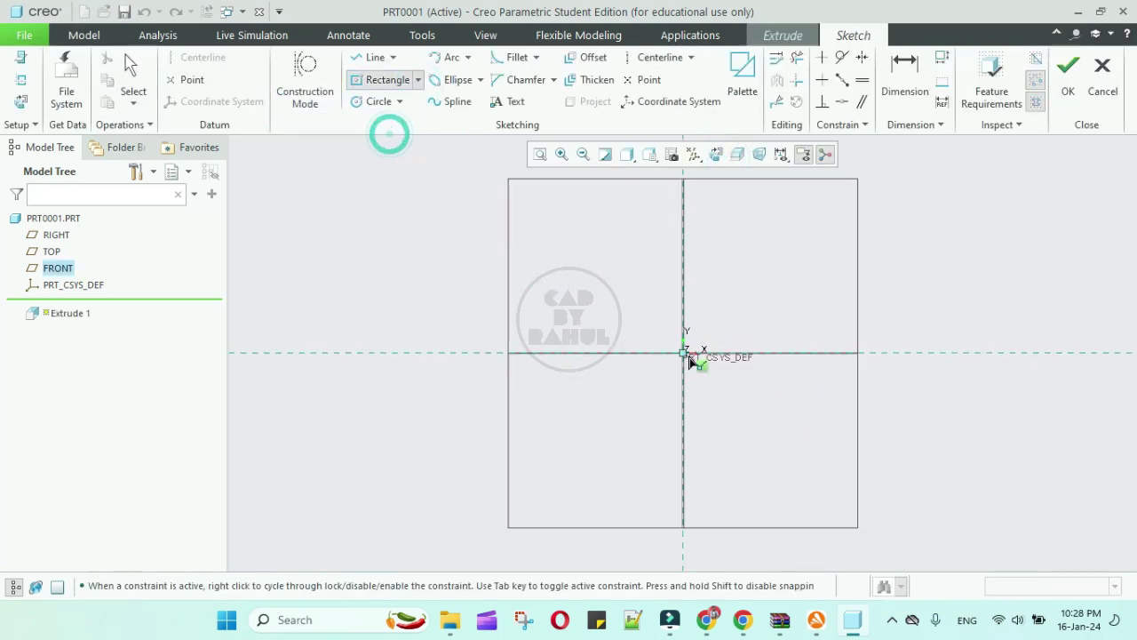
pyautogui.click(684, 353)
pyautogui.click(708, 255)
pyautogui.middleClick(708, 255)
pyautogui.click(1068, 80)
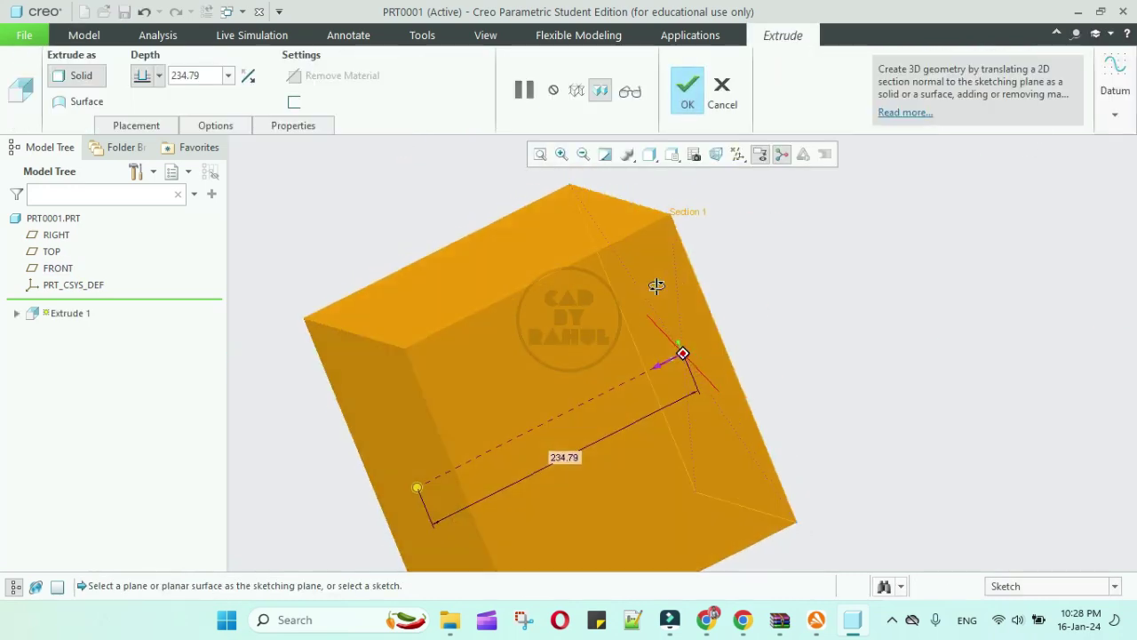
pyautogui.middleClick(645, 233)
# Display the block Shading With Edges and turn off all datum displays
pyautogui.click(649, 153)
pyautogui.click(529, 193)
pyautogui.moveTo(711, 285)
pyautogui.mouseDown(button='middle')
pyautogui.moveTo(745, 293)
pyautogui.moveTo(752, 204)
pyautogui.mouseUp(button='middle')
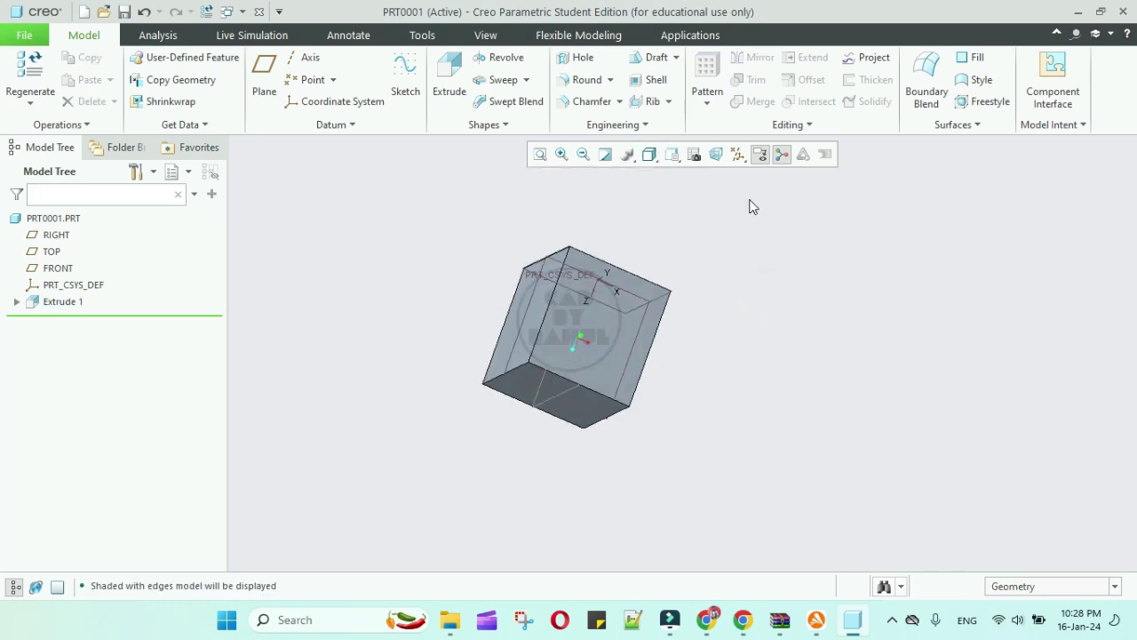
pyautogui.click(739, 154)
pyautogui.click(730, 176)
pyautogui.click(826, 294)
pyautogui.moveTo(755, 328); pyautogui.dragTo(661, 450, button='middle')
# Switch the part into the Render Studio environment from Applications
pyautogui.click(486, 34)
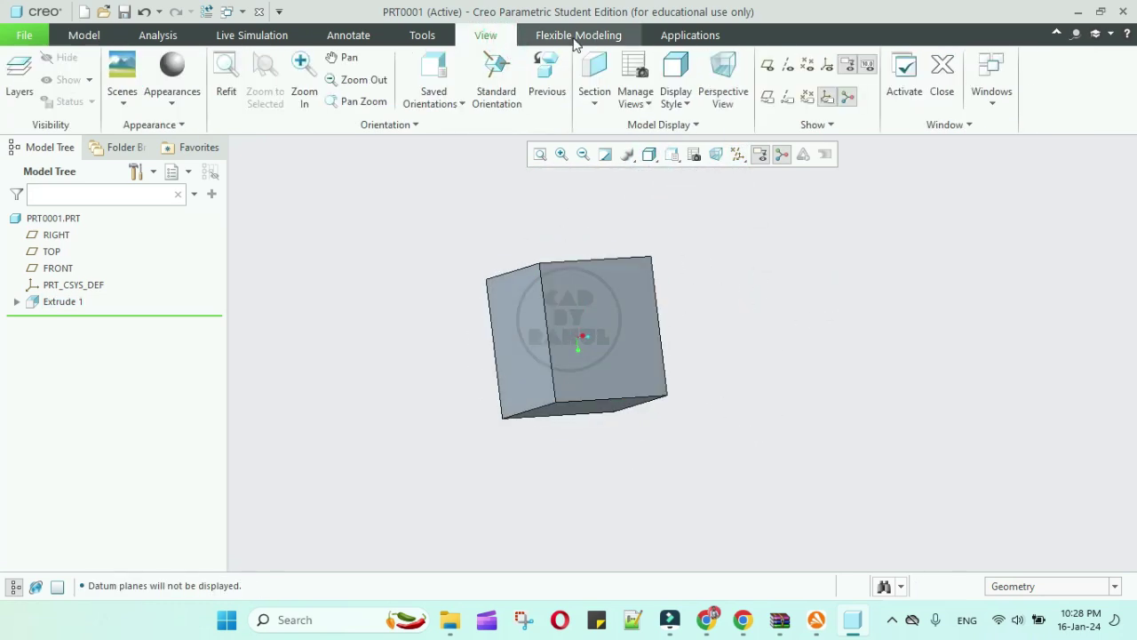
pyautogui.click(593, 35)
pyautogui.click(702, 36)
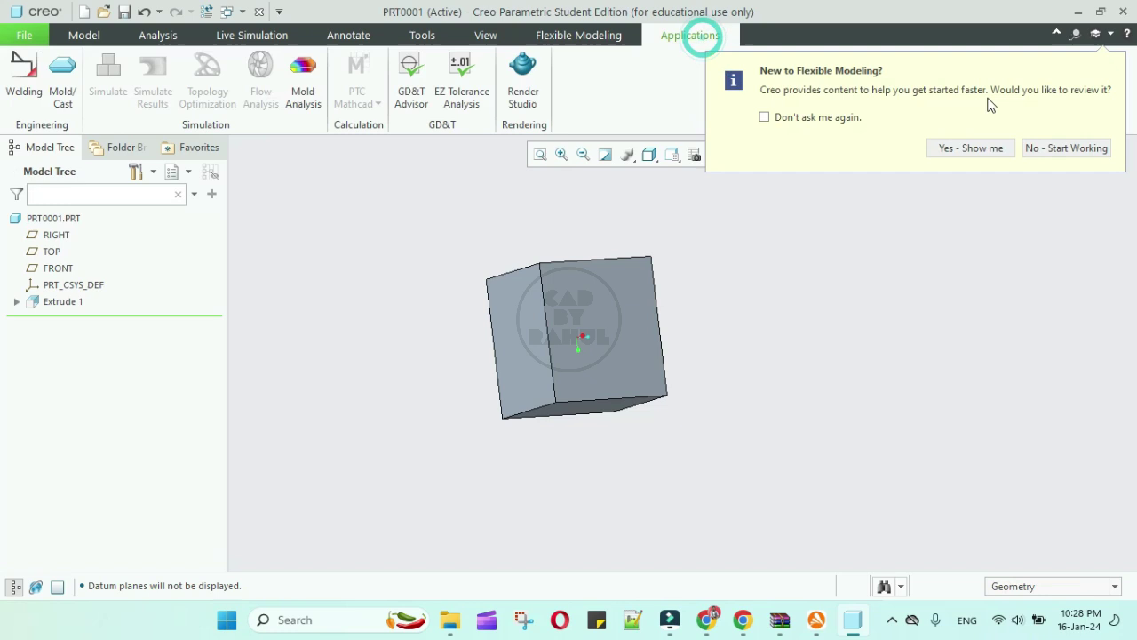
pyautogui.click(1041, 149)
pyautogui.click(524, 79)
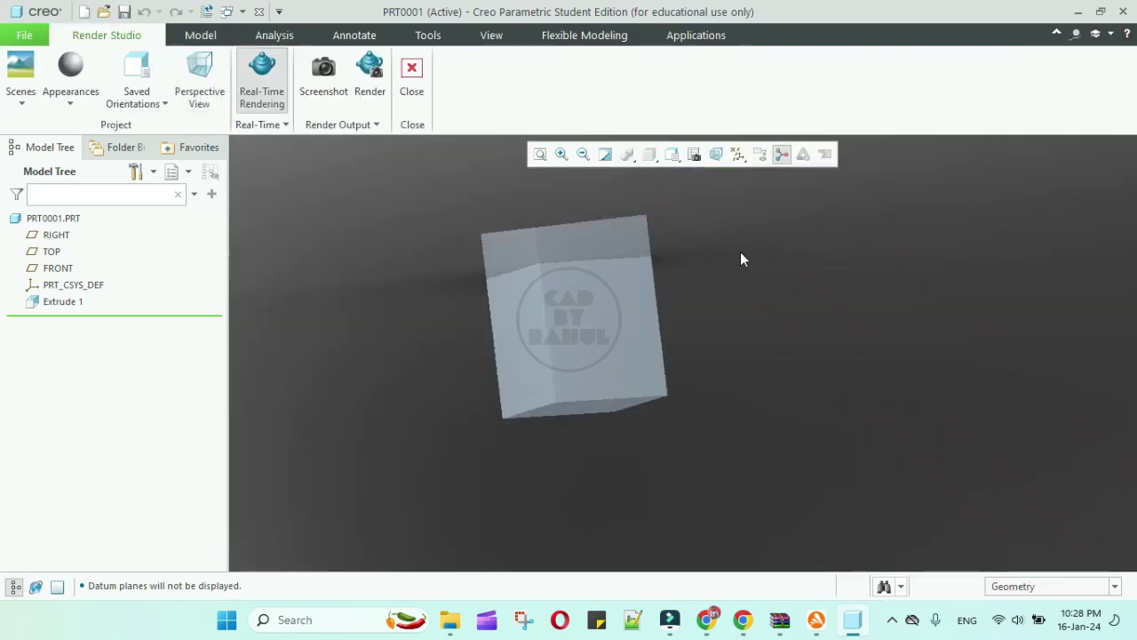
pyautogui.moveTo(741, 257); pyautogui.dragTo(619, 417, button='middle')
# Apply a chrome swatch from the Metals > Metal-Chrome.dmt library to PRT0001
pyautogui.click(70, 96)
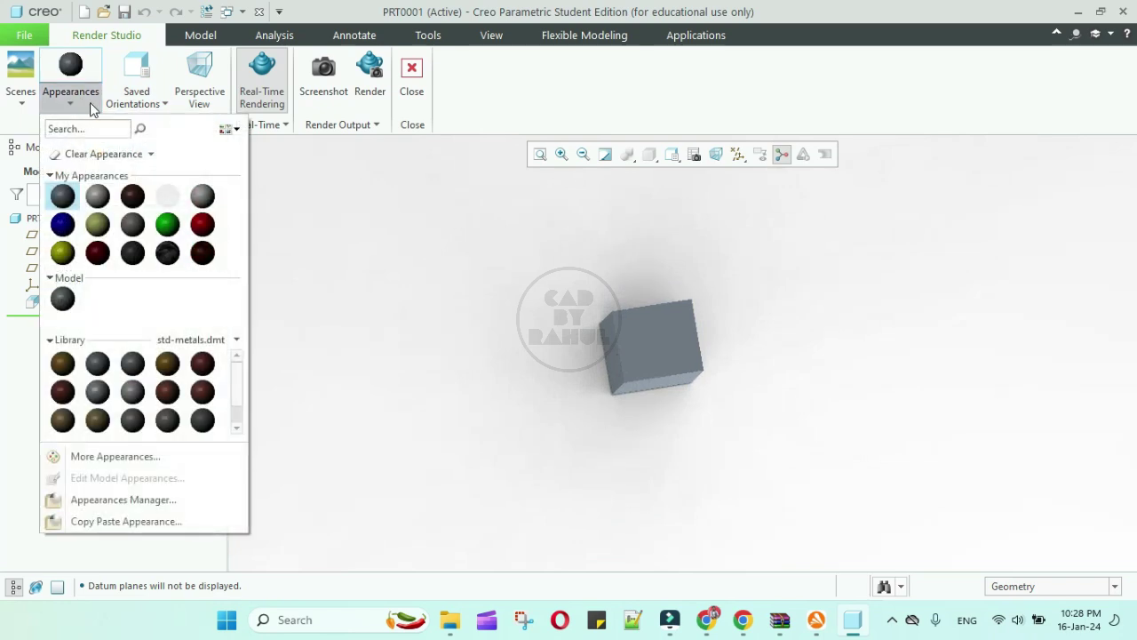
pyautogui.click(186, 347)
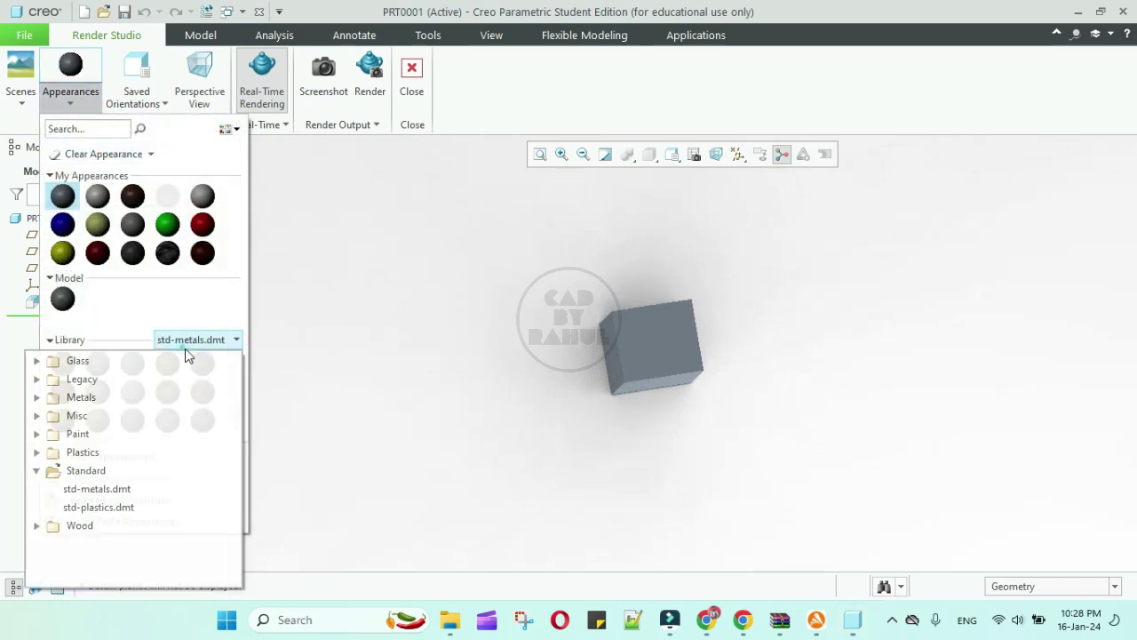
pyautogui.click(37, 399)
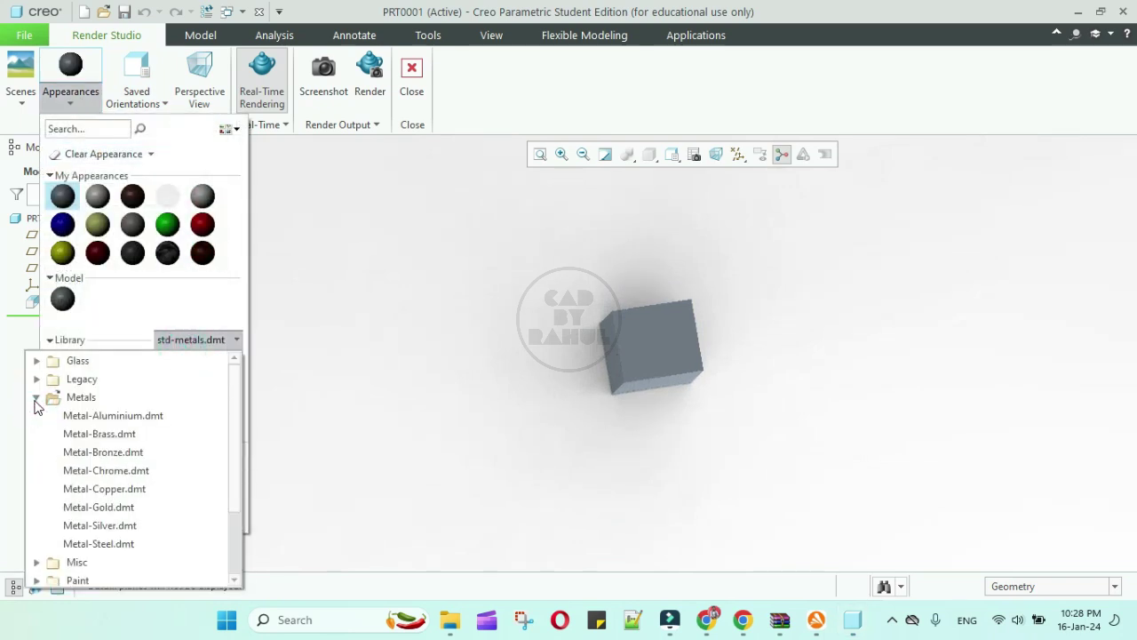
pyautogui.click(116, 471)
pyautogui.click(164, 364)
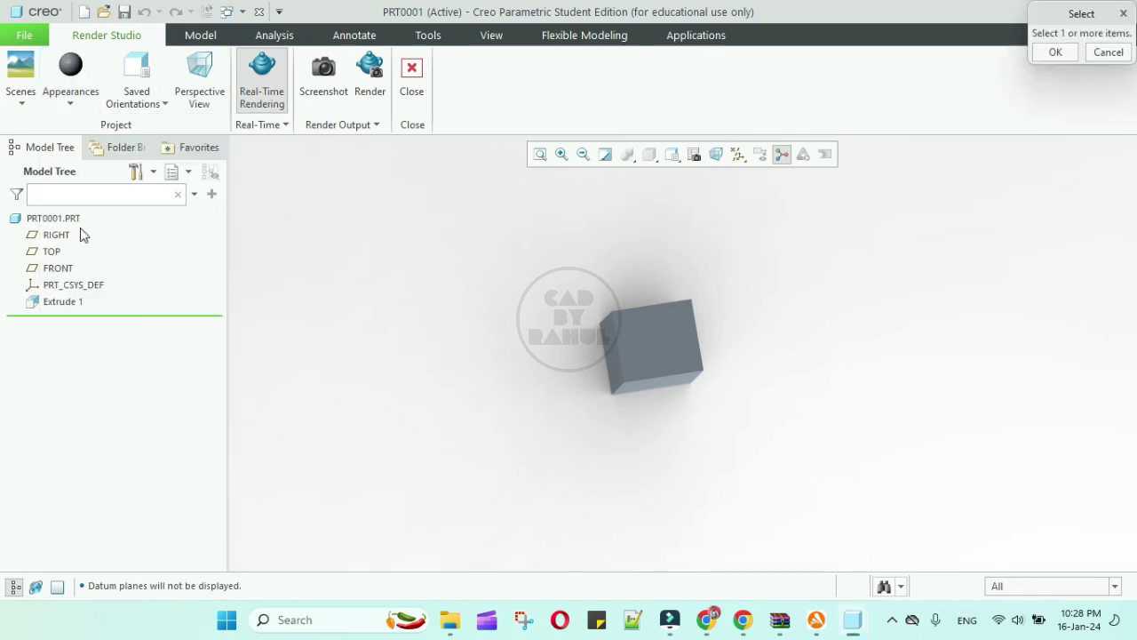
pyautogui.click(54, 217)
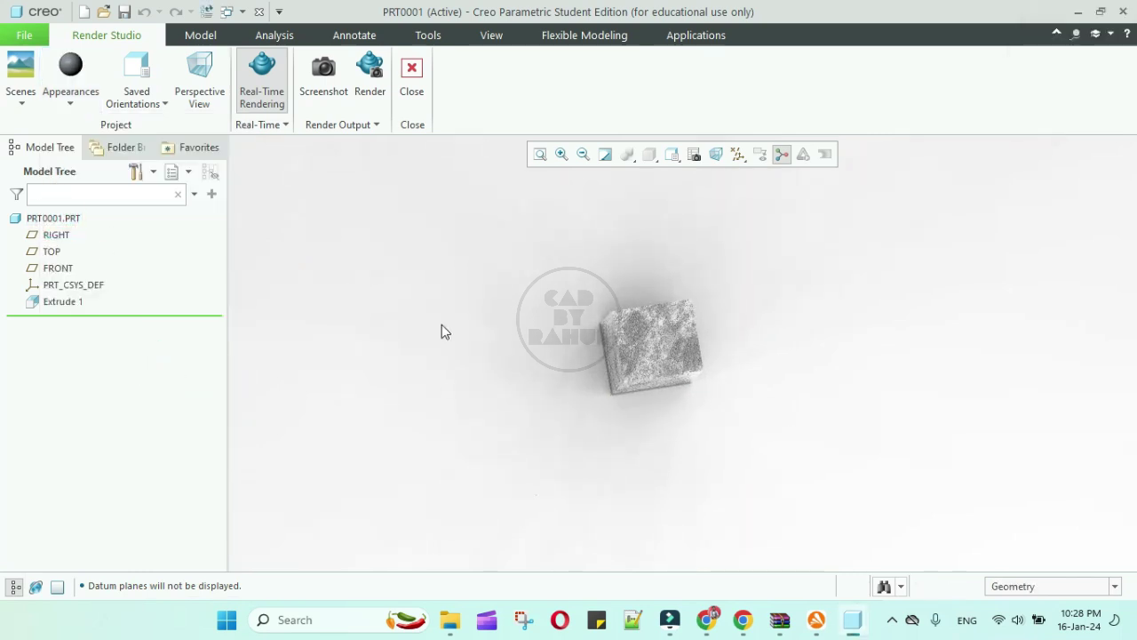
pyautogui.hotkey('ctrl', 'd')
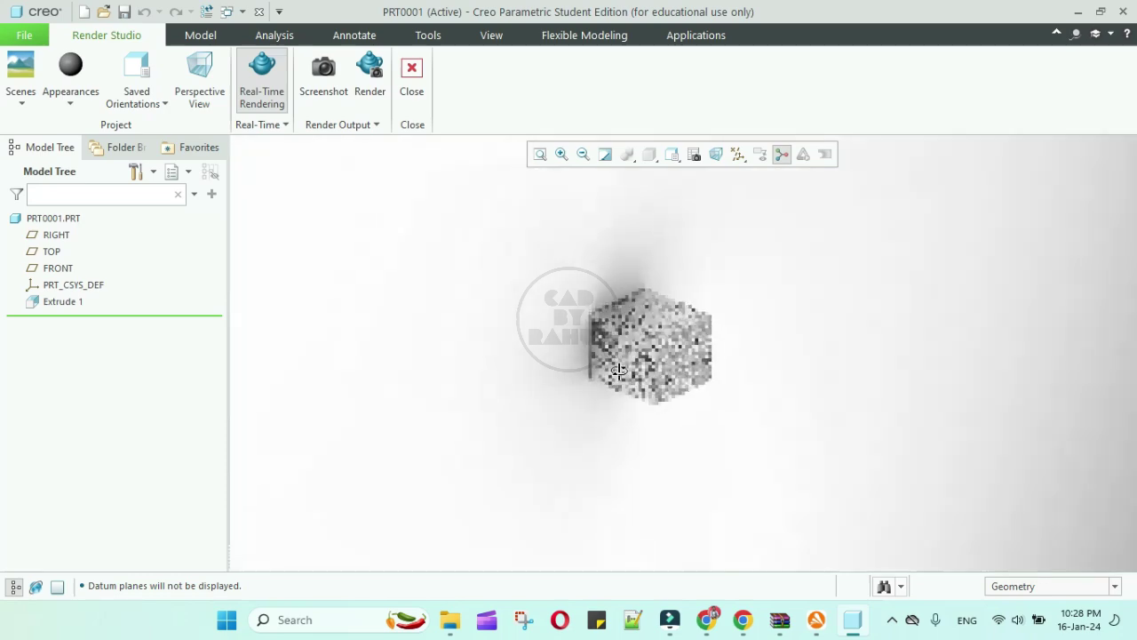